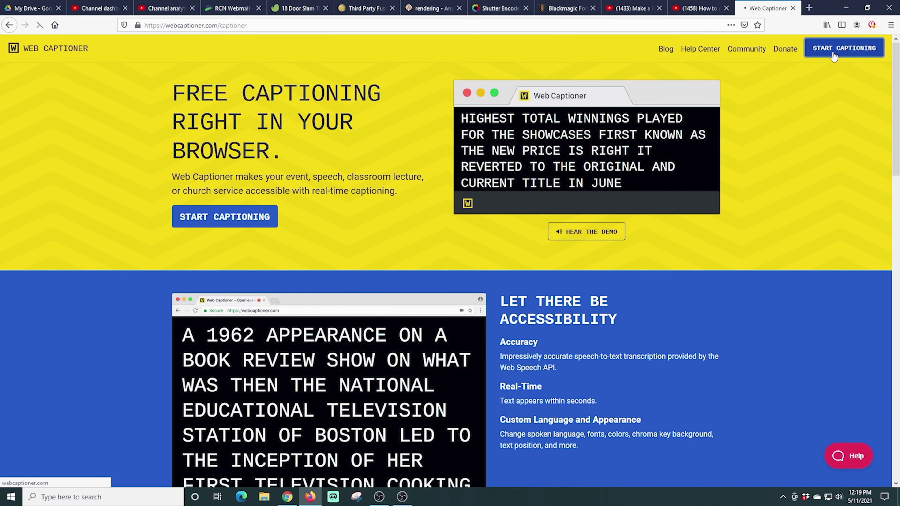
# Step: Launch the Web Captioner live captioning app from the homepage
pyautogui.click(833, 53)
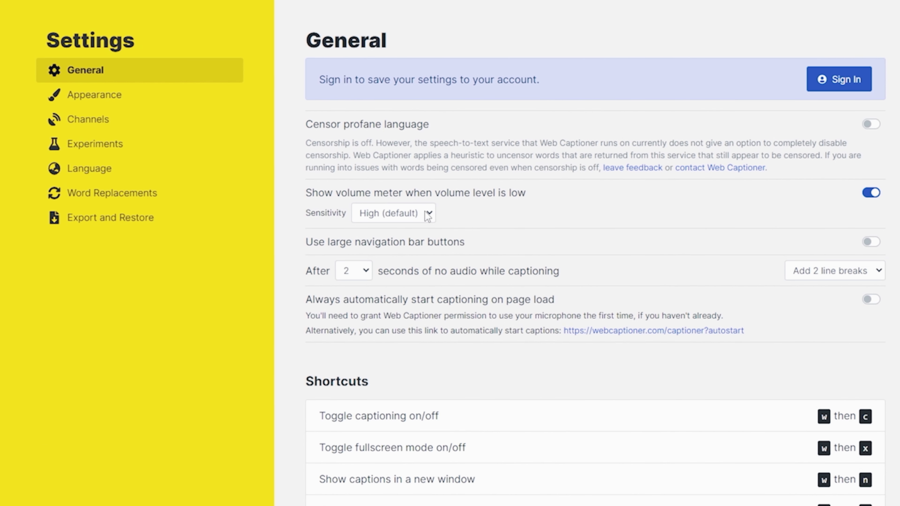
# Step: Change the no-audio line-break delay from 2 seconds to 1 second
pyautogui.scroll(-2, 393, 275)
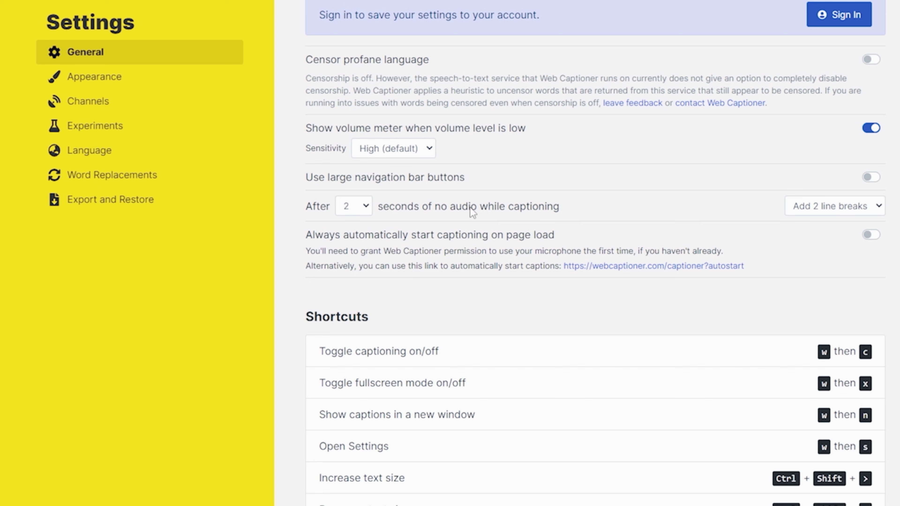
pyautogui.click(365, 207)
pyautogui.click(349, 222)
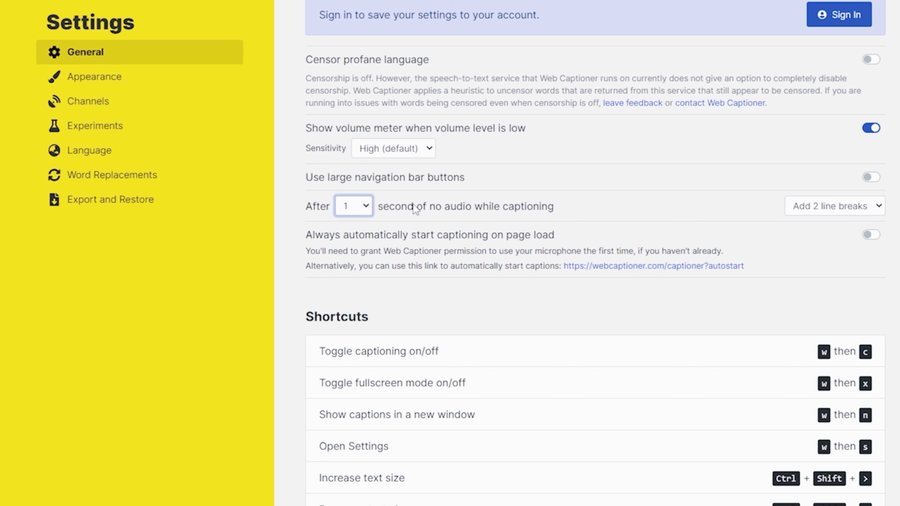
pyautogui.scroll(-2, 452, 248)
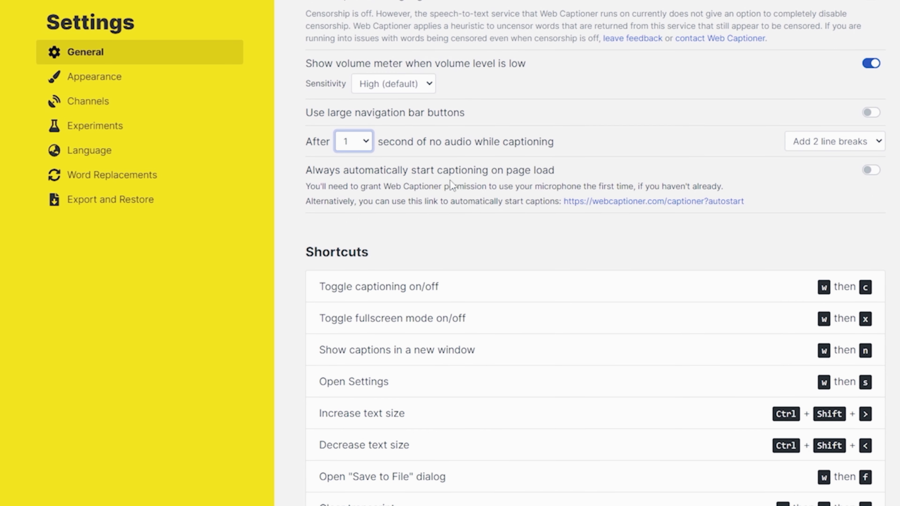
pyautogui.scroll(-2, 429, 215)
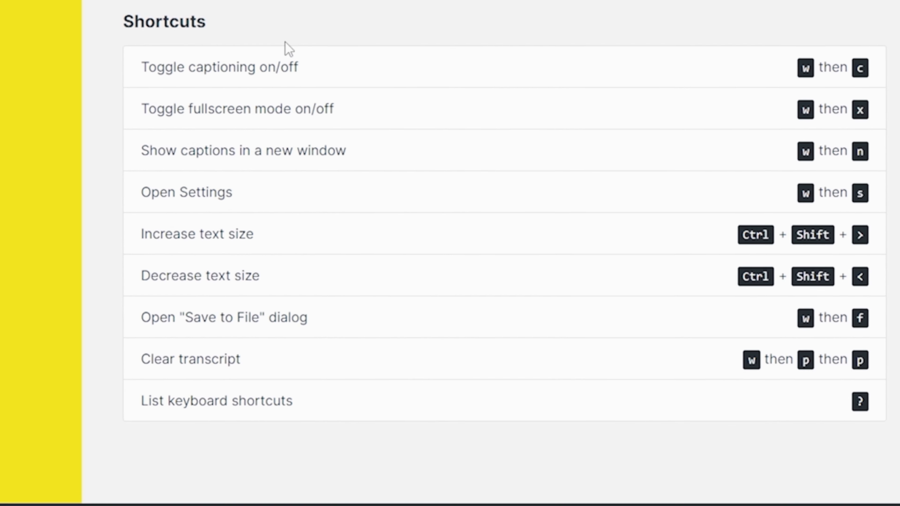
pyautogui.scroll(5, 287, 47)
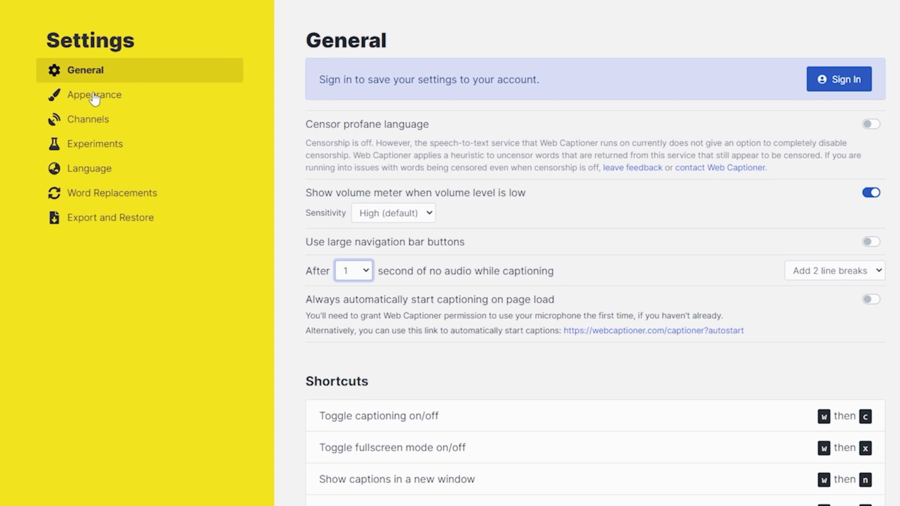
# Step: In Appearance settings, set the caption font family to Roboto Slab
pyautogui.click(94, 99)
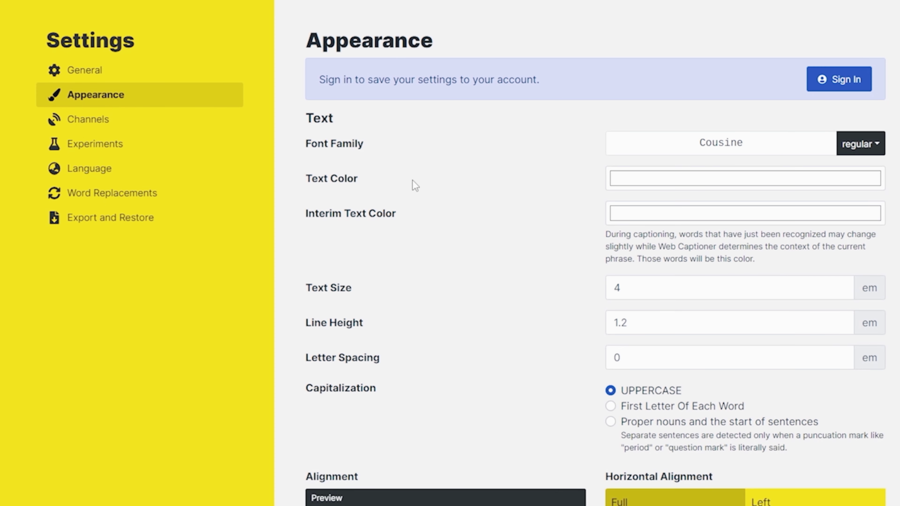
pyautogui.click(864, 145)
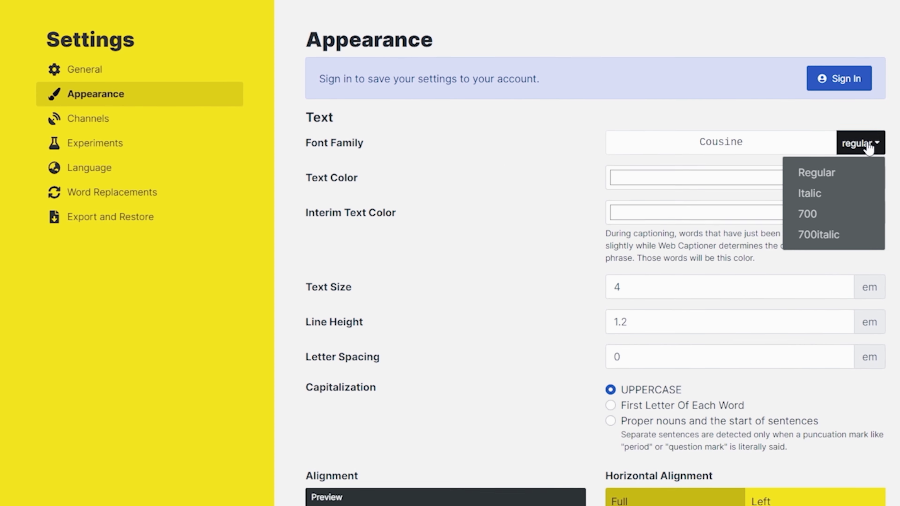
pyautogui.click(803, 146)
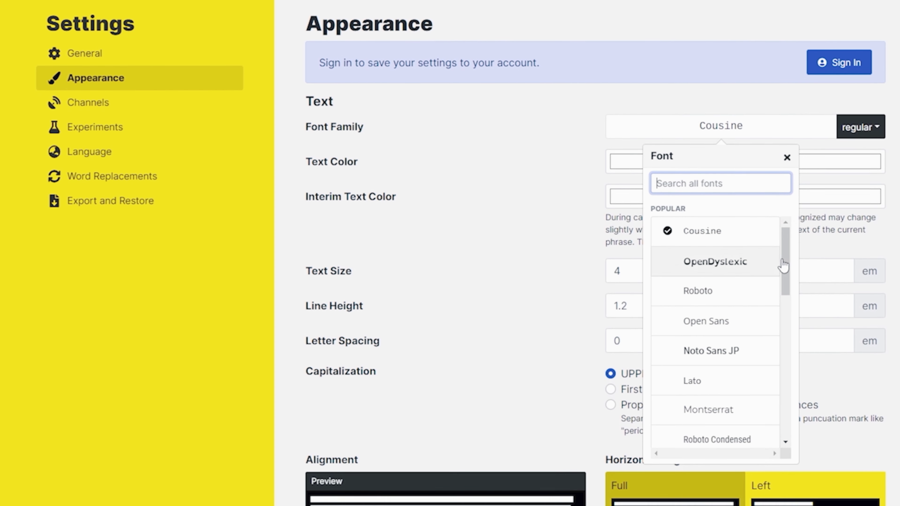
pyautogui.scroll(-1, 784, 254)
pyautogui.moveTo(784, 254); pyautogui.dragTo(779, 308)
pyautogui.scroll(-4, 732, 335)
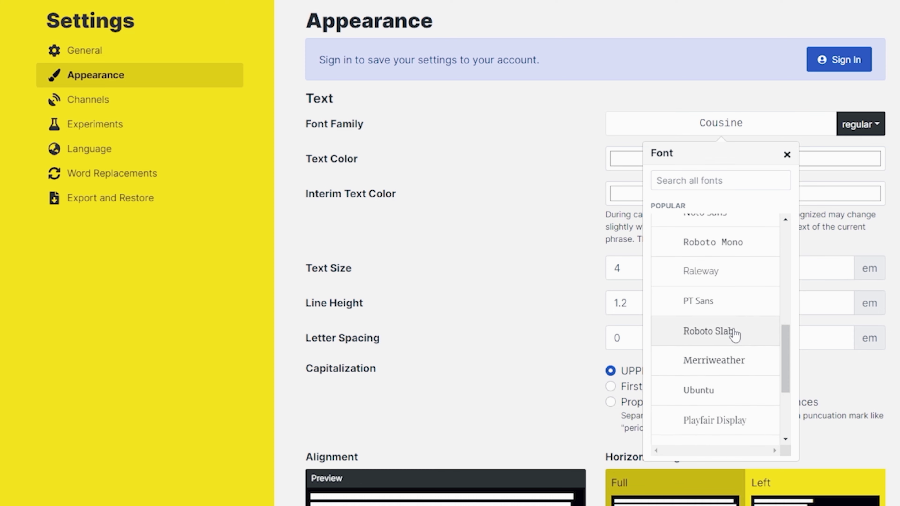
pyautogui.click(731, 331)
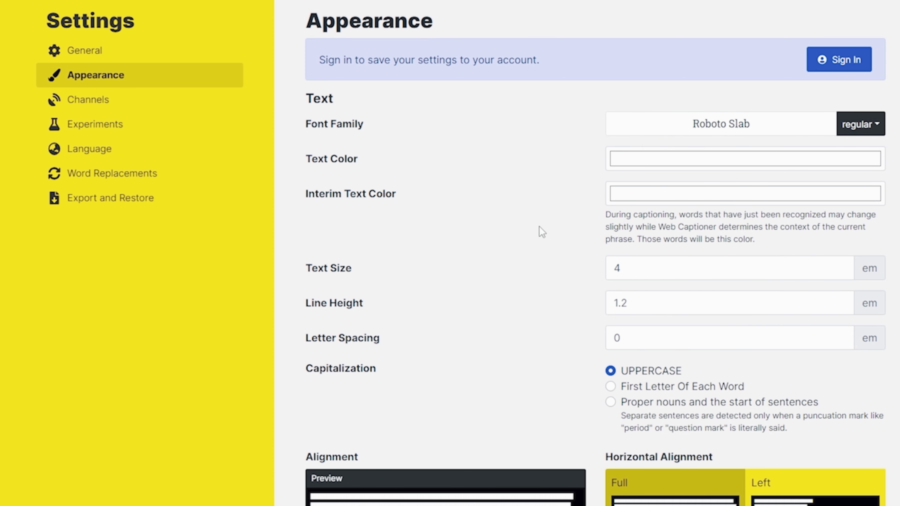
# Step: Make the text and interim text colours black (0,0,0), then go to Channels settings
pyautogui.click(700, 168)
pyautogui.moveTo(653, 183); pyautogui.dragTo(587, 276)
pyautogui.press('Tab')
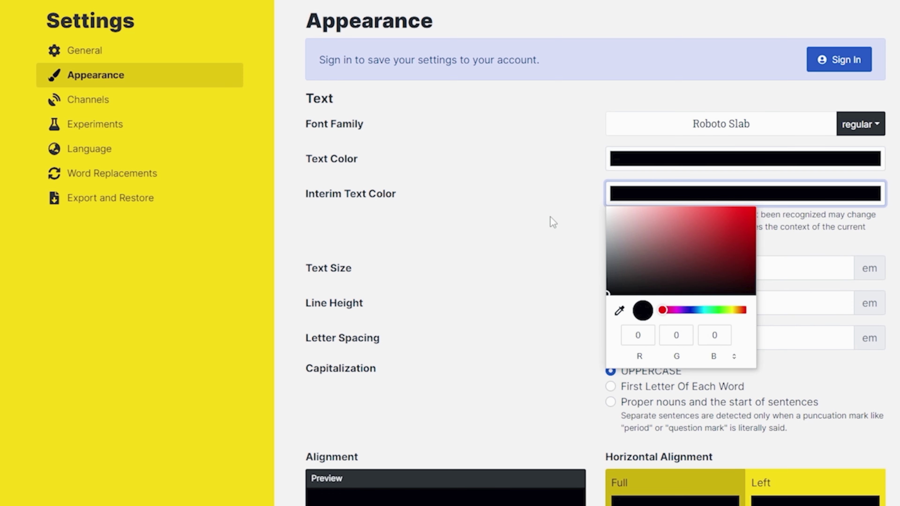
pyautogui.click(531, 213)
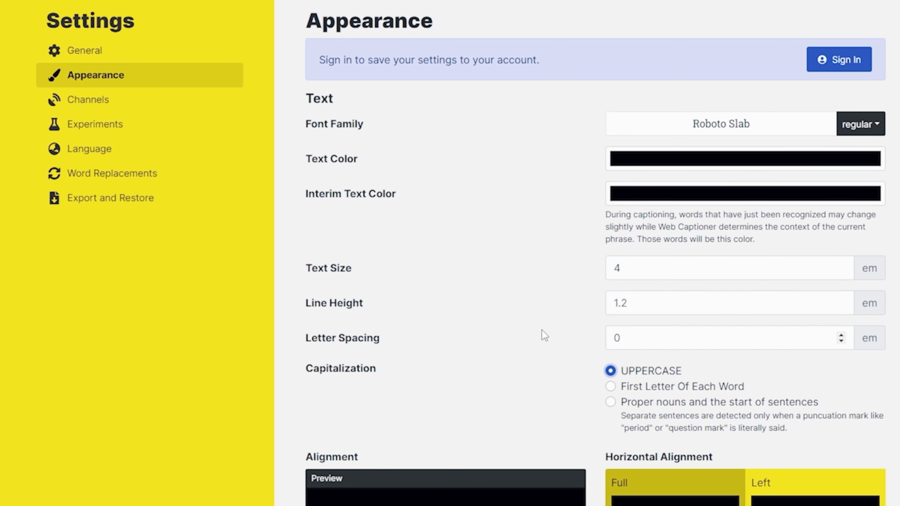
pyautogui.scroll(-4, 544, 336)
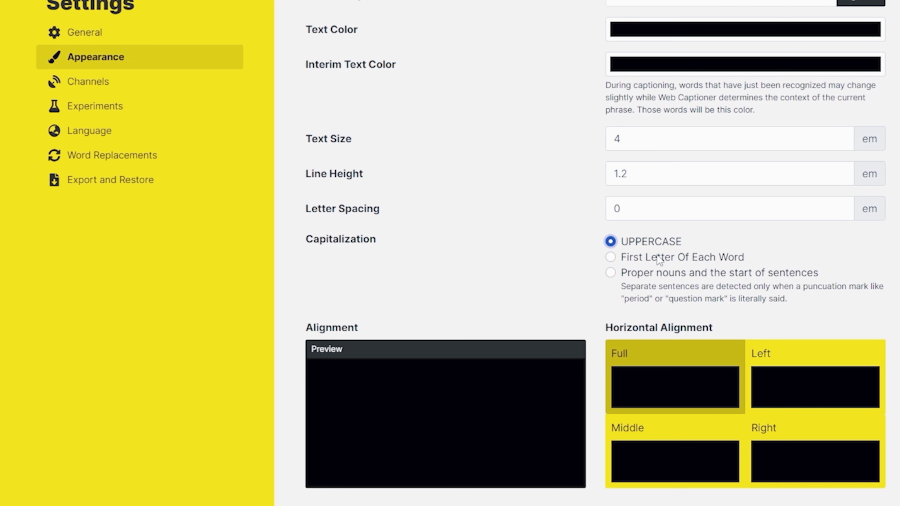
pyautogui.scroll(-4, 655, 258)
pyautogui.scroll(-2, 649, 258)
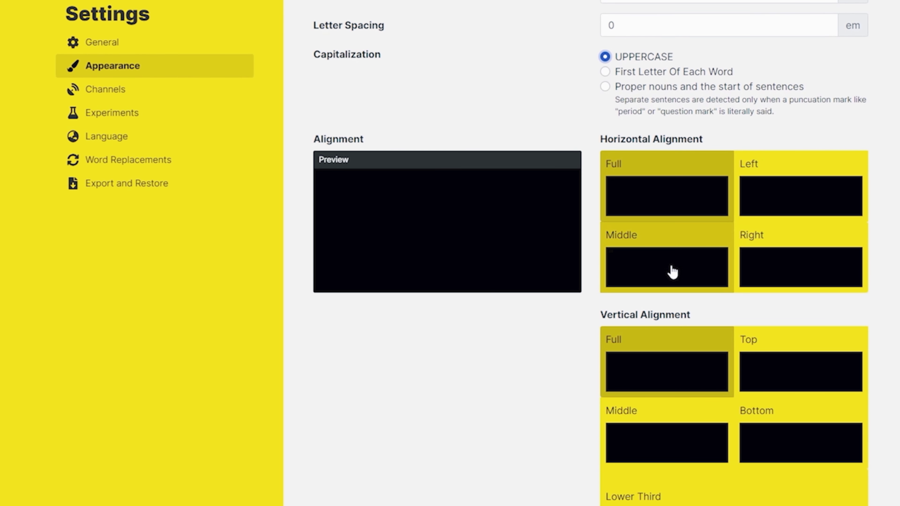
pyautogui.scroll(-10, 671, 271)
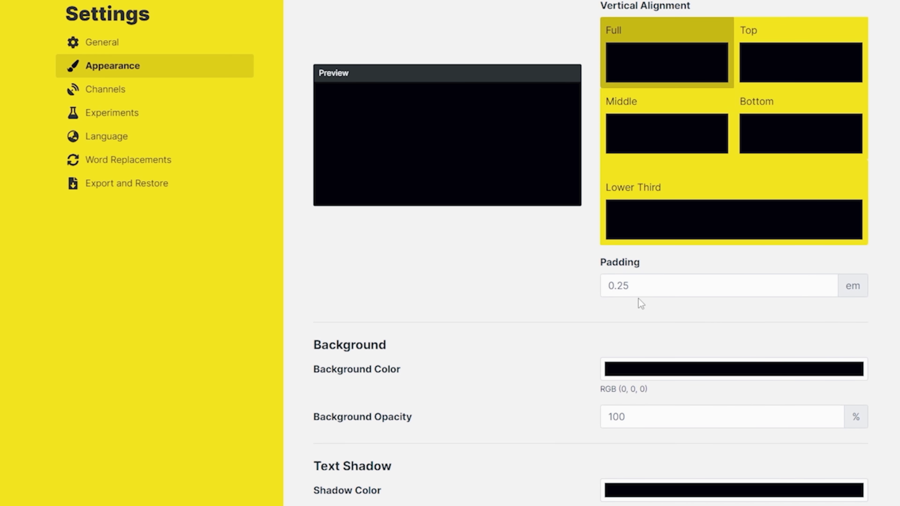
pyautogui.scroll(-5, 543, 312)
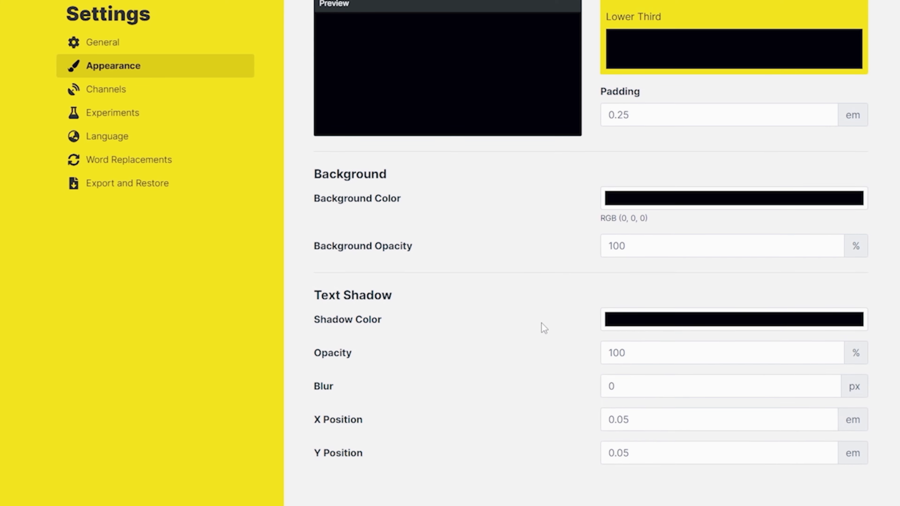
pyautogui.scroll(5, 542, 324)
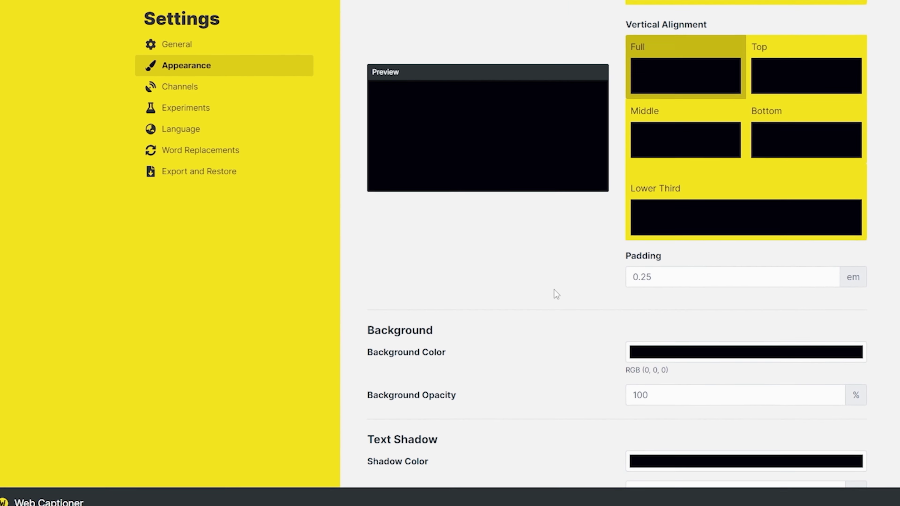
pyautogui.scroll(-3, 554, 289)
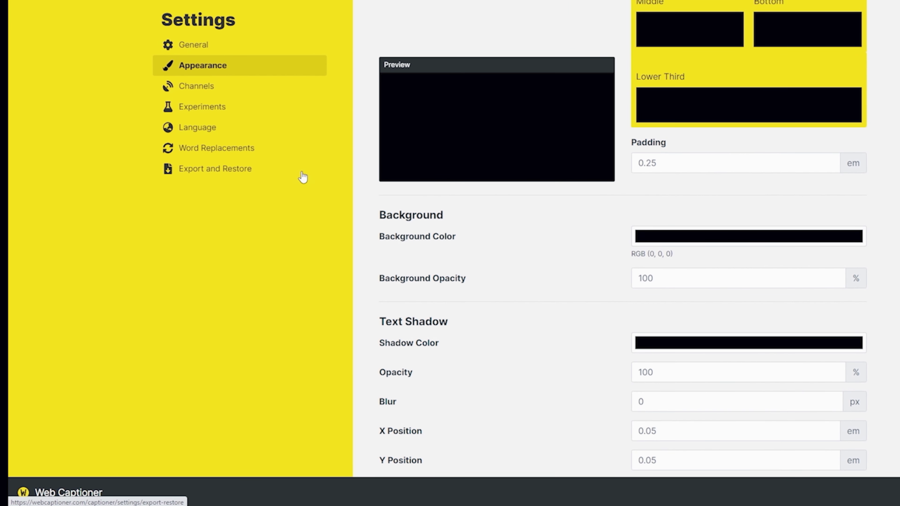
pyautogui.click(199, 88)
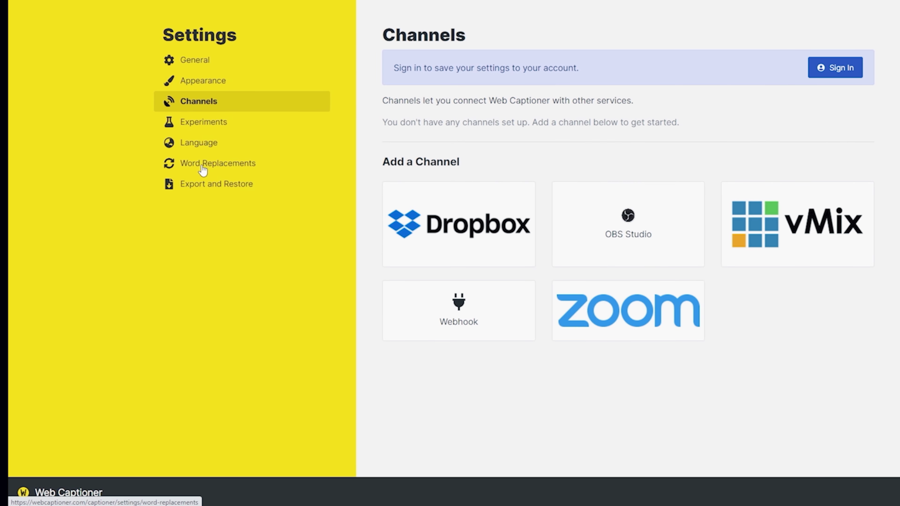
# Step: Browse the Experiments, Language and Word Replacements settings, then return to General
pyautogui.click(204, 129)
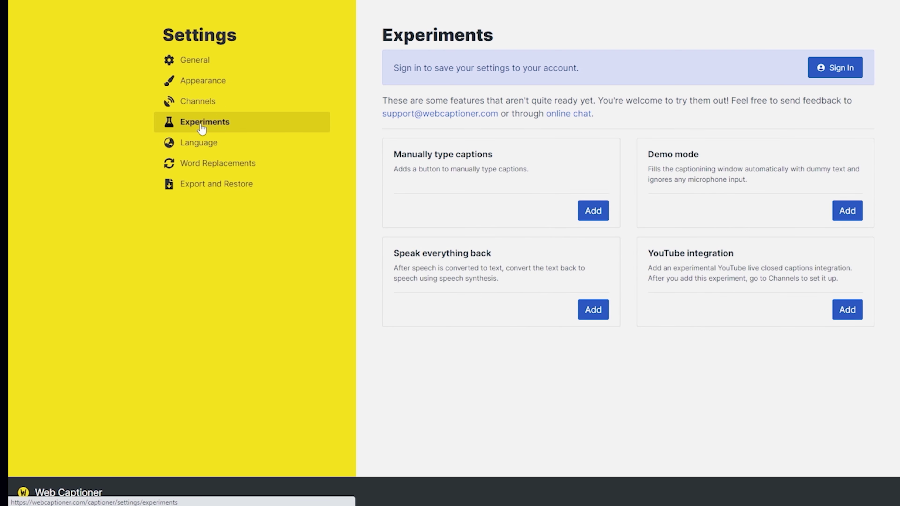
pyautogui.click(198, 145)
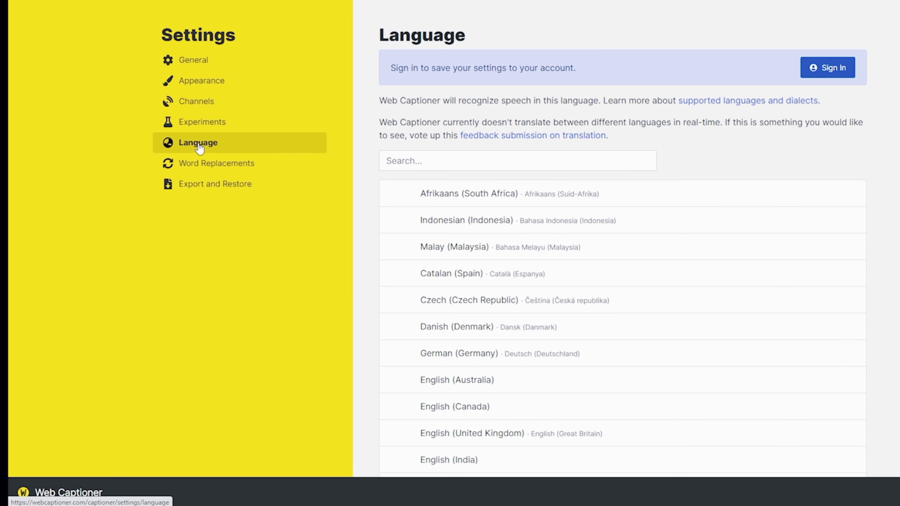
pyautogui.scroll(-5, 369, 192)
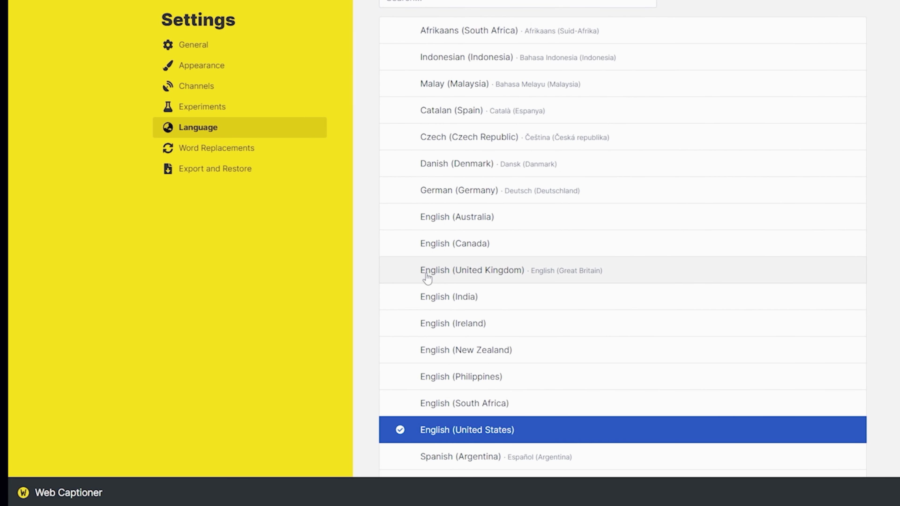
pyautogui.scroll(-2, 405, 282)
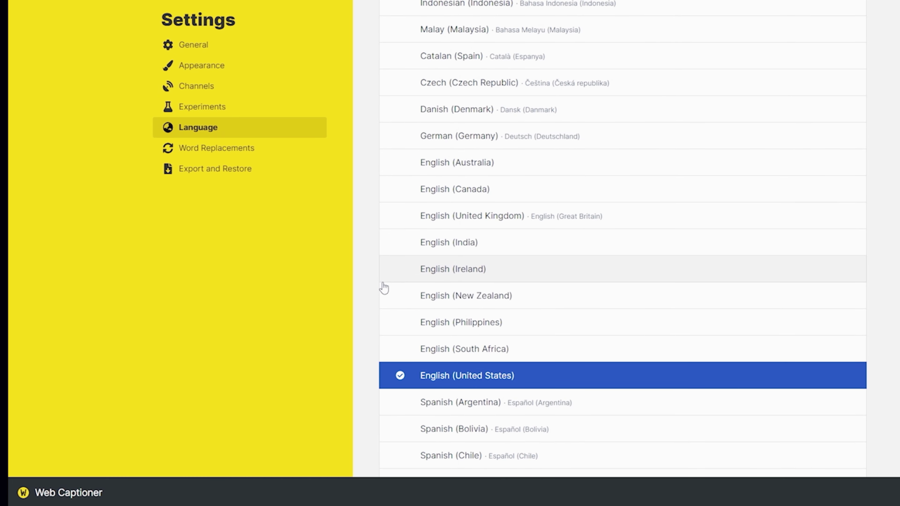
pyautogui.scroll(-2, 384, 288)
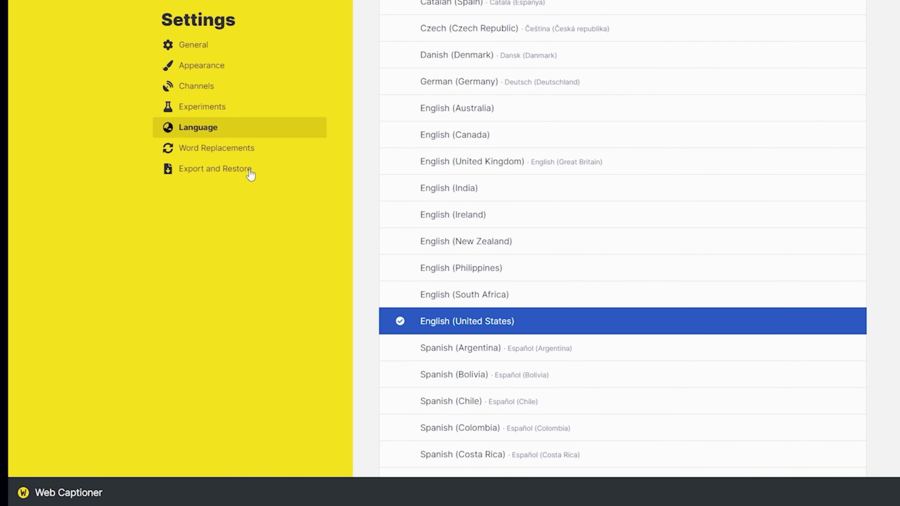
pyautogui.click(221, 148)
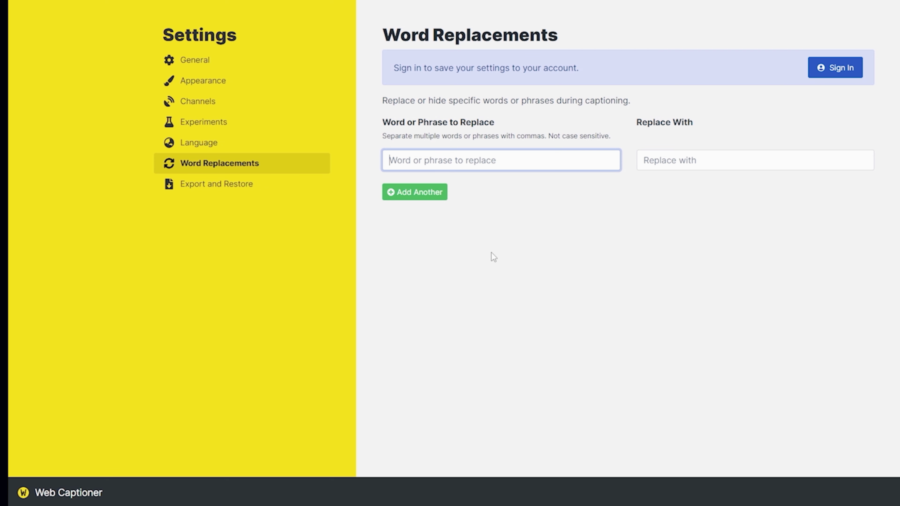
pyautogui.click(202, 62)
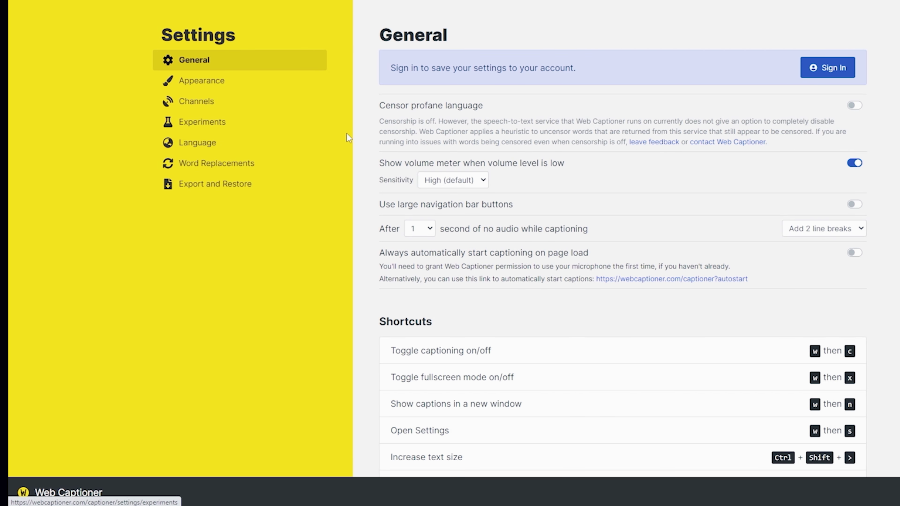
# Step: Toggle profanity censoring on and back off, then start live captioning
pyautogui.click(856, 106)
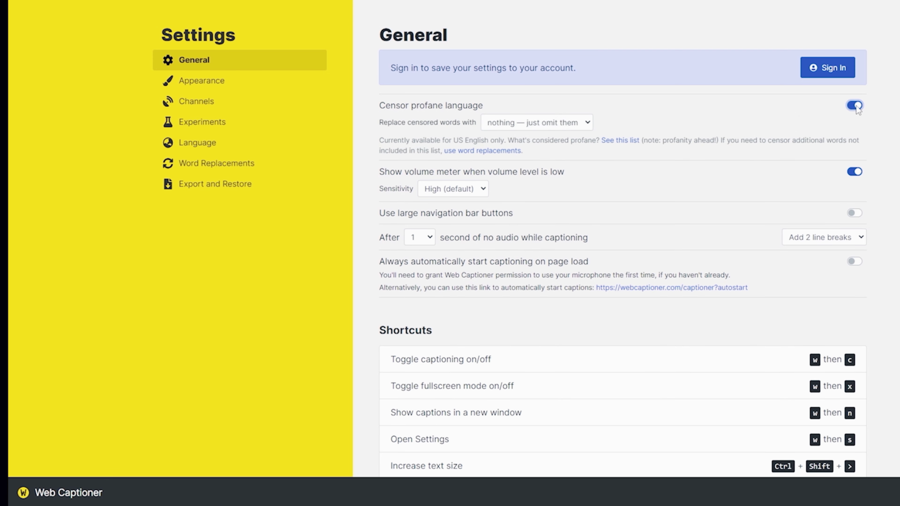
pyautogui.click(855, 106)
pyautogui.scroll(-1, 856, 106)
pyautogui.scroll(-2, 622, 248)
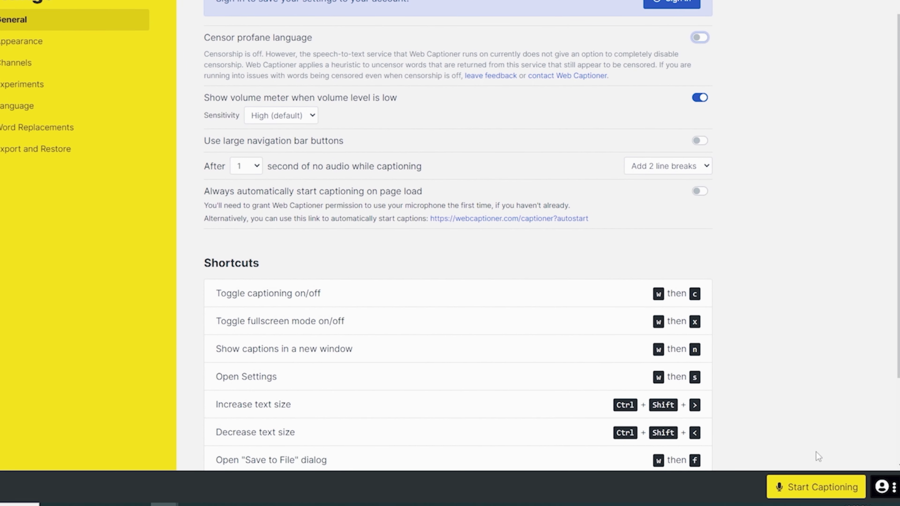
pyautogui.click(827, 486)
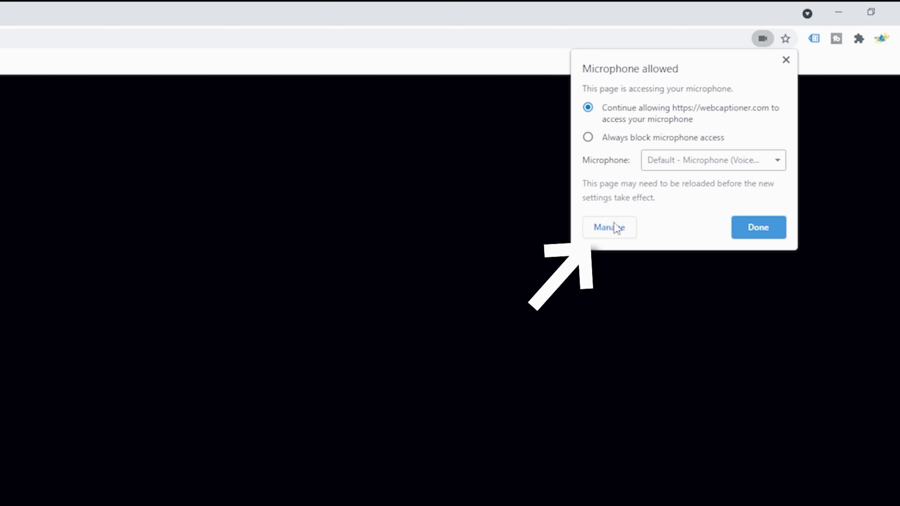
# Step: Open Chrome's microphone permission settings for webcaptioner.com
pyautogui.click(616, 227)
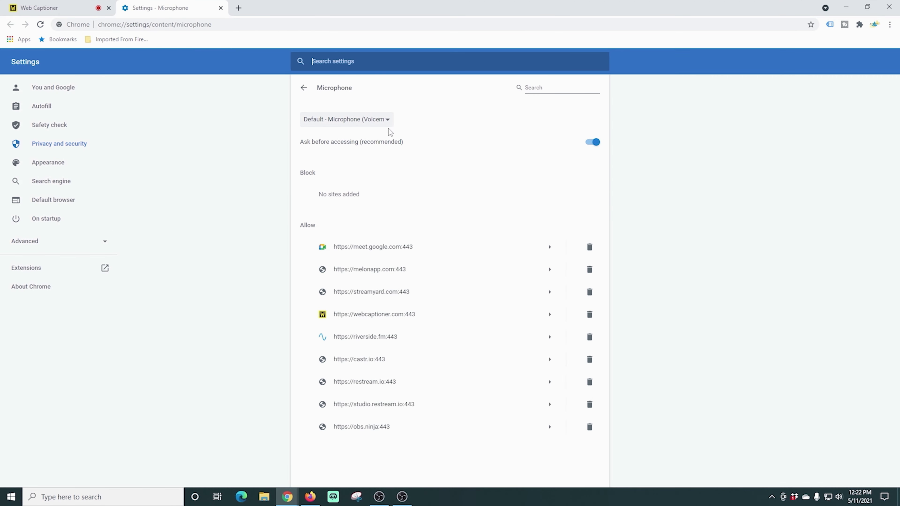
# Step: Choose Digital Audio Interface (Cam Link) as the microphone device
pyautogui.click(390, 123)
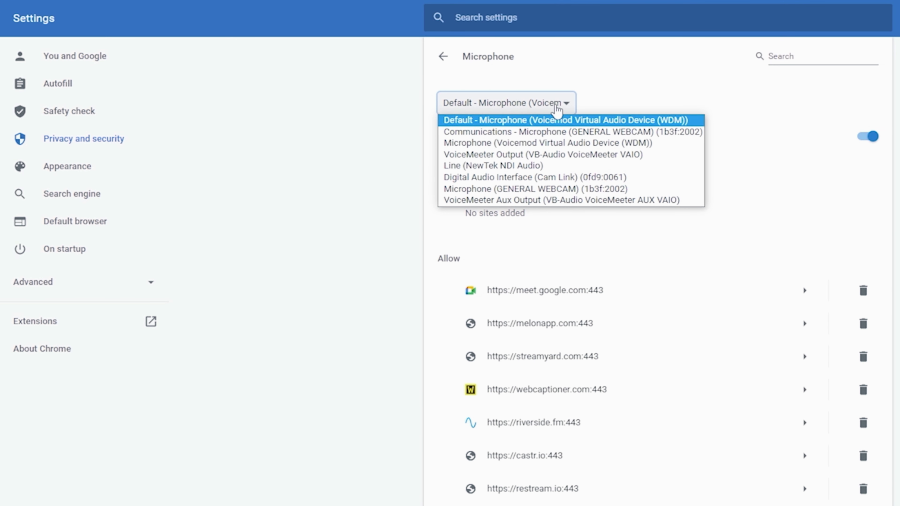
pyautogui.click(546, 178)
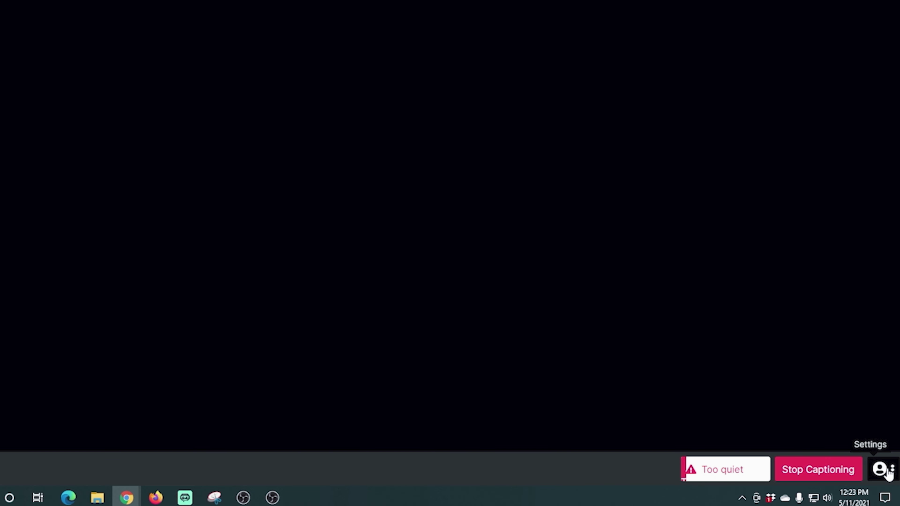
# Step: Change the caption text colour to white in Appearance settings and return to captions
pyautogui.click(891, 471)
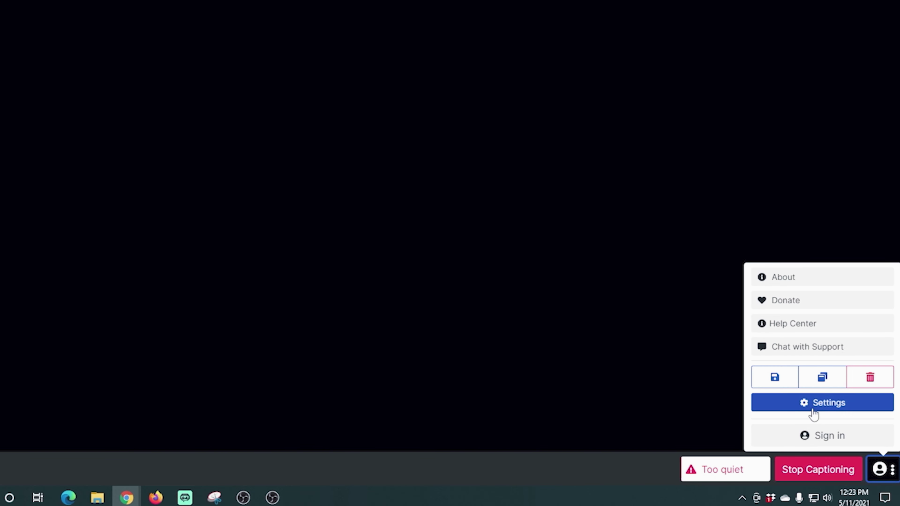
pyautogui.click(815, 404)
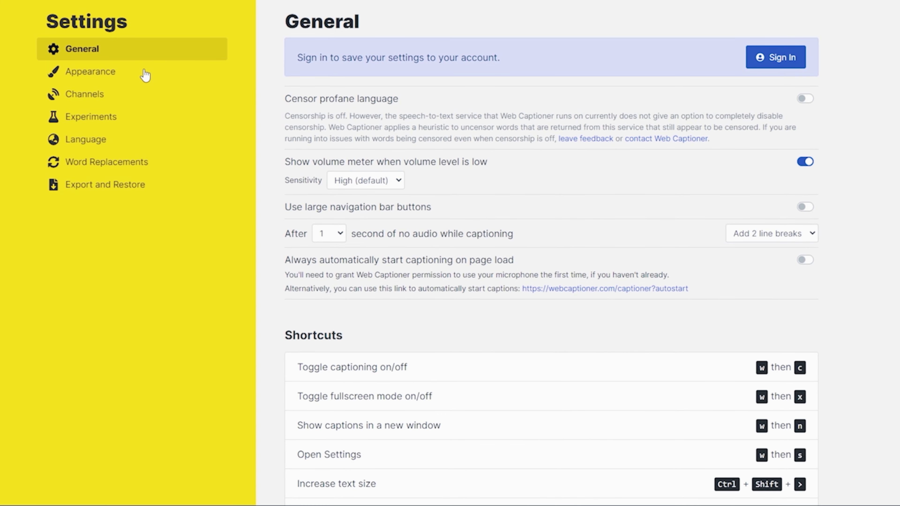
pyautogui.click(145, 73)
pyautogui.click(638, 154)
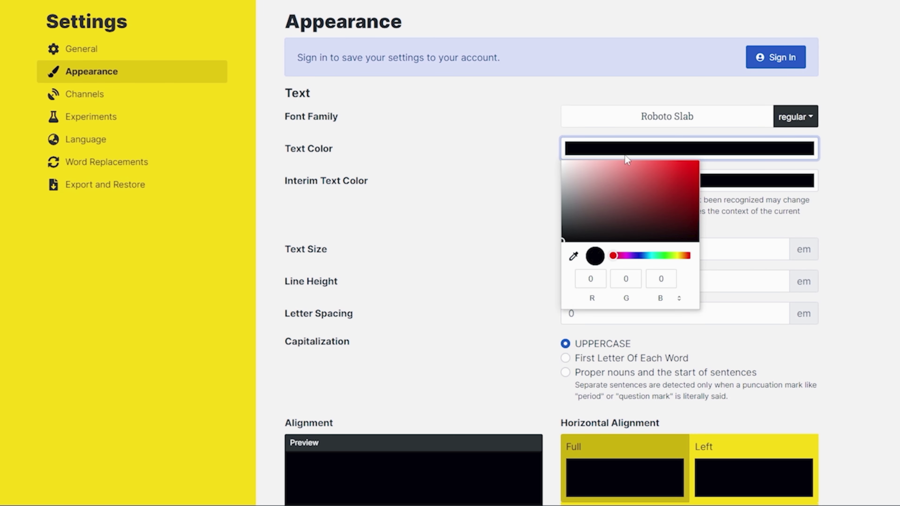
pyautogui.moveTo(602, 205); pyautogui.dragTo(496, 135)
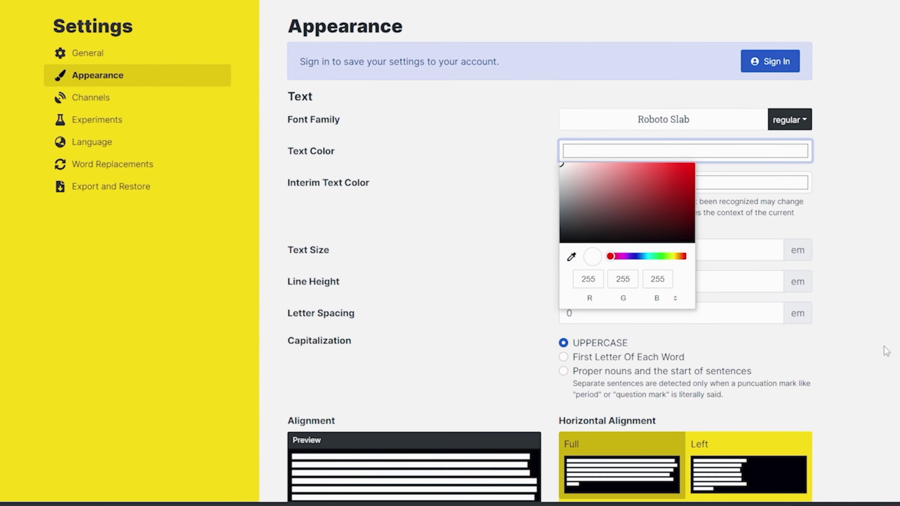
pyautogui.click(469, 147)
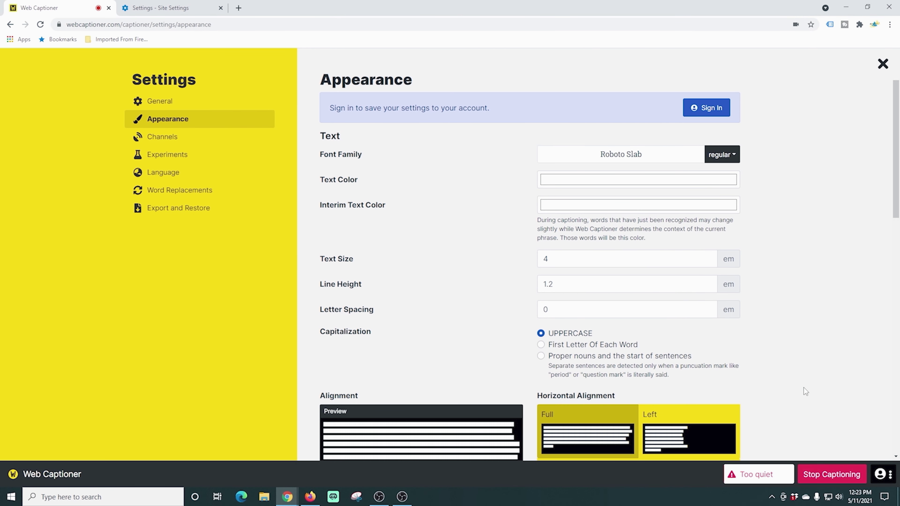
pyautogui.click(882, 65)
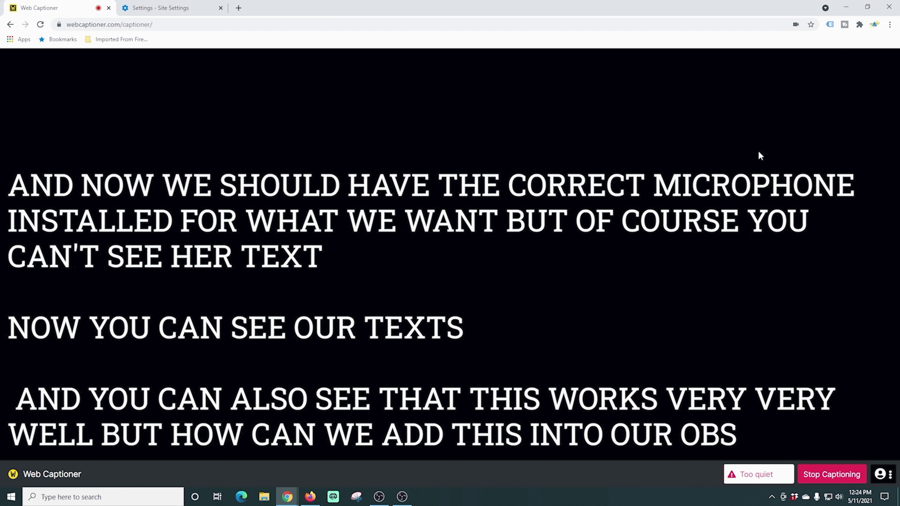
# Step: Open the Web Captioner options menu from the bottom-right button
pyautogui.click(884, 481)
# Step: Open Settings and scroll to the Background options in Appearance
pyautogui.click(833, 422)
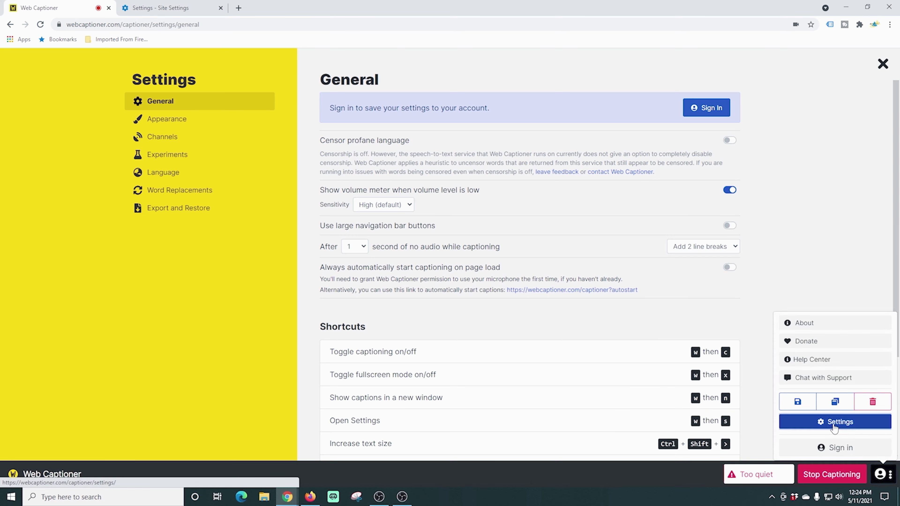
pyautogui.scroll(-3, 728, 280)
pyautogui.click(163, 110)
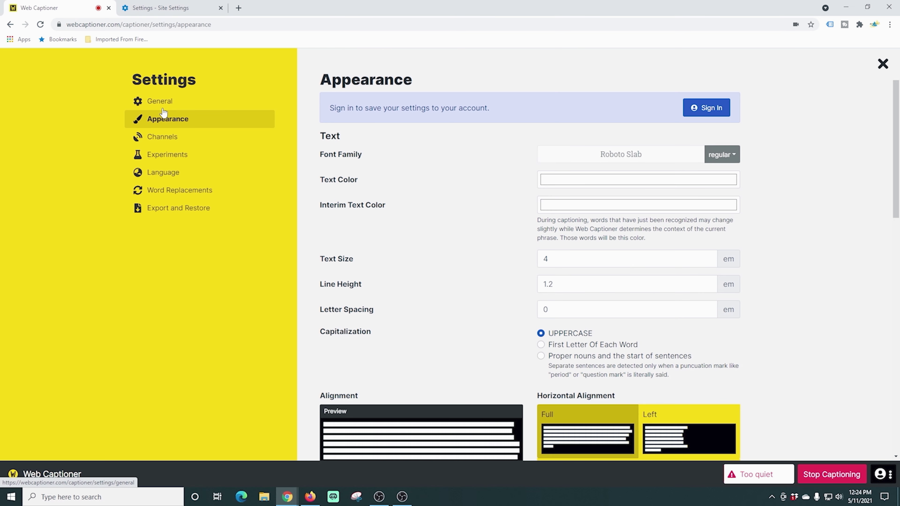
pyautogui.scroll(-7, 488, 257)
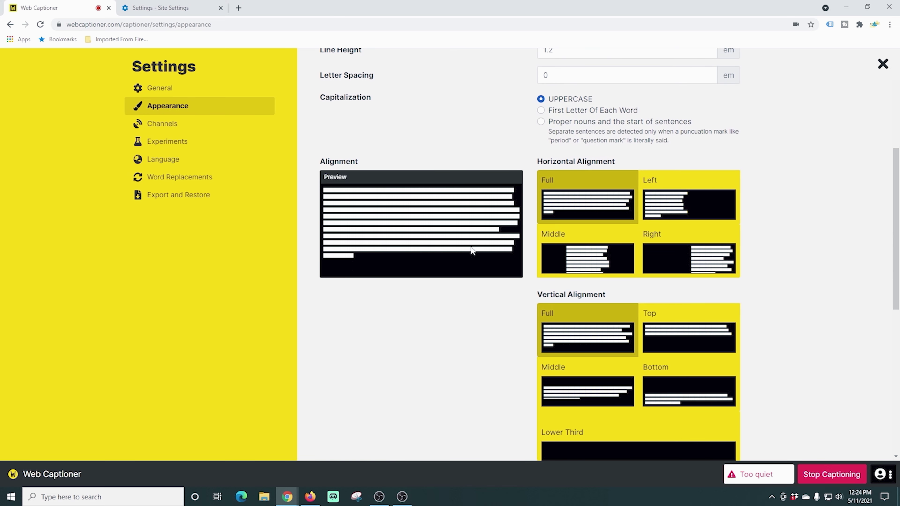
pyautogui.scroll(-3, 582, 231)
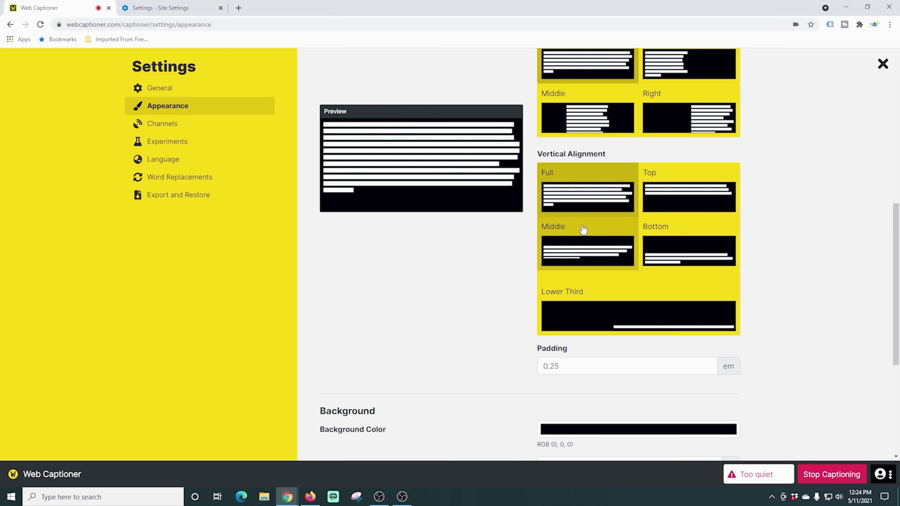
pyautogui.scroll(-3, 582, 229)
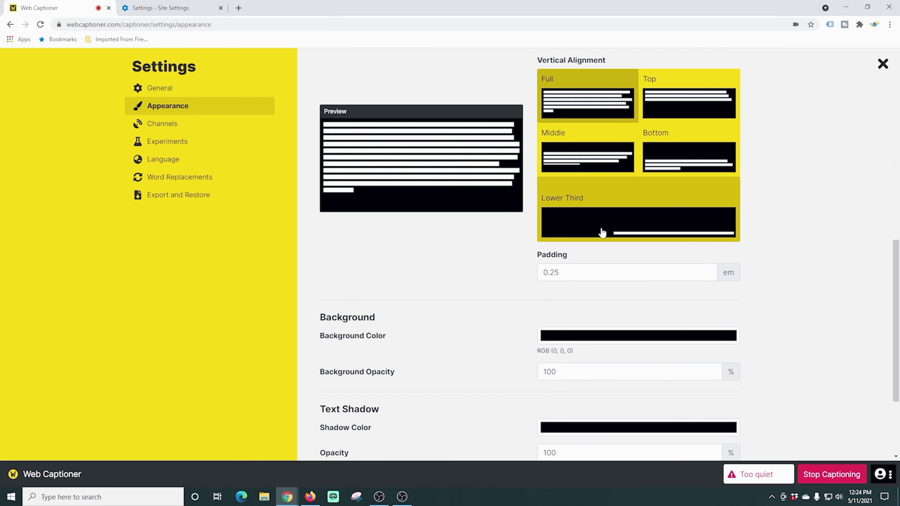
pyautogui.scroll(-3, 580, 277)
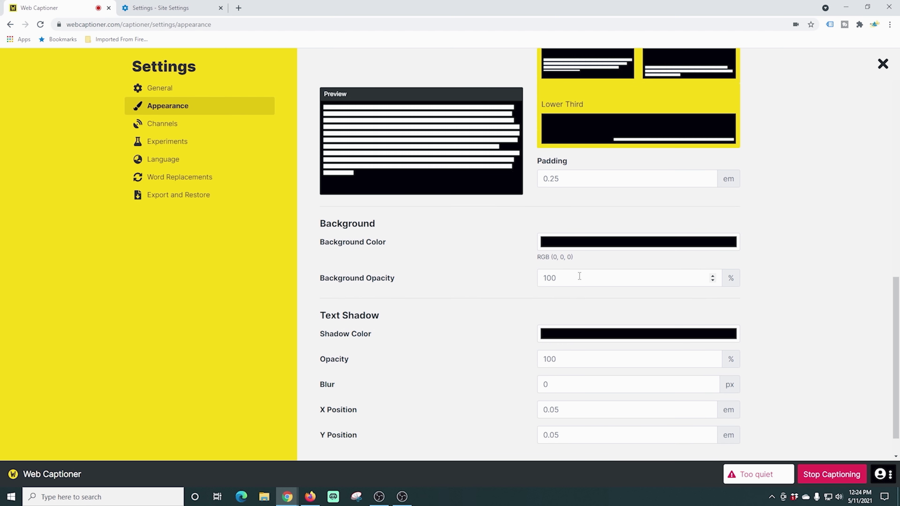
# Step: Pick bright green (128, 255, 0) as the background colour and close settings
pyautogui.click(598, 243)
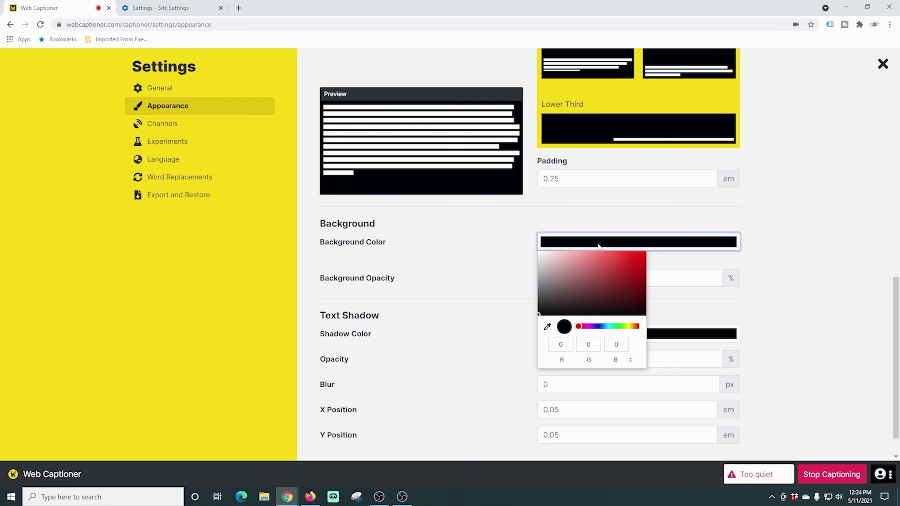
pyautogui.moveTo(624, 326); pyautogui.dragTo(628, 326)
pyautogui.moveTo(628, 265); pyautogui.dragTo(651, 252)
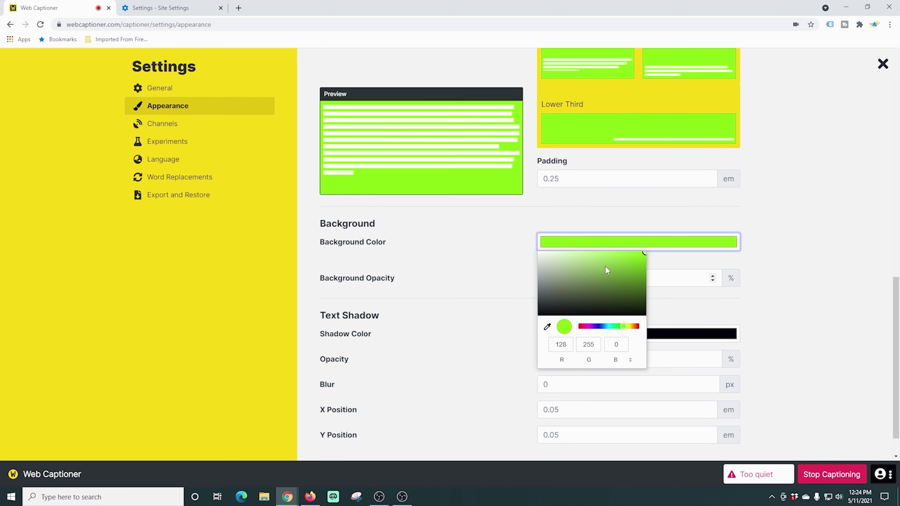
pyautogui.click(470, 316)
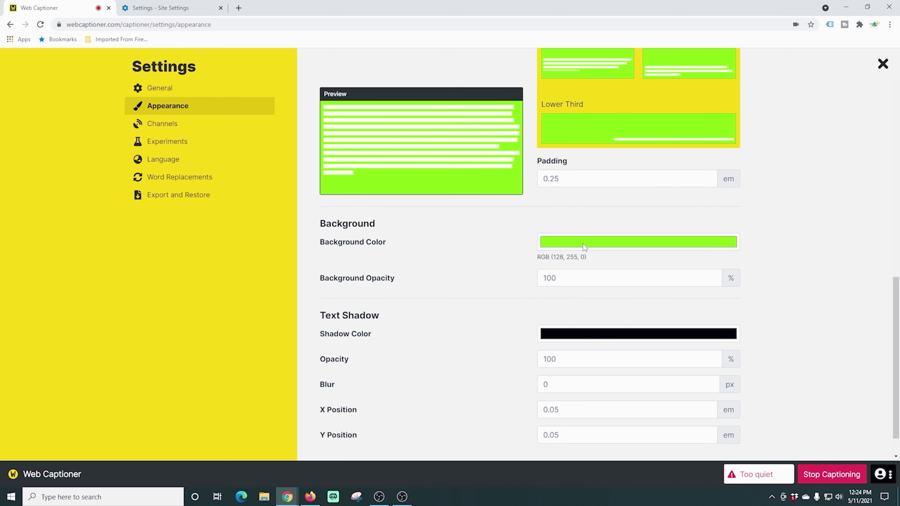
pyautogui.scroll(-1, 487, 288)
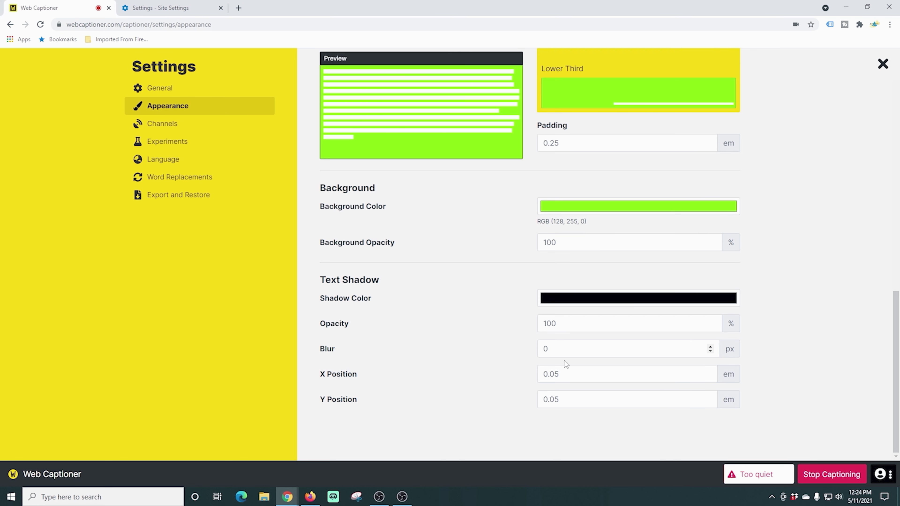
pyautogui.click(881, 64)
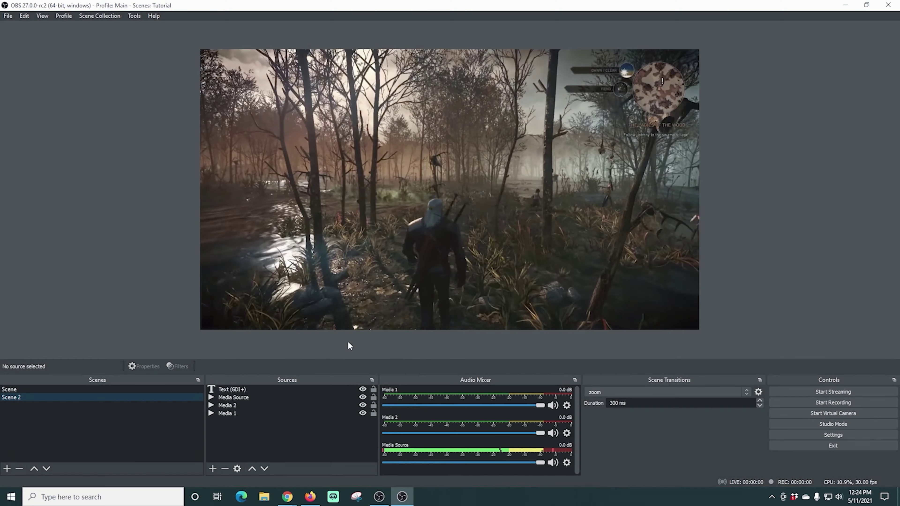
# Step: Remove the Text (GDI+) source and add a new scene, Scene 3
pyautogui.rightClick(229, 389)
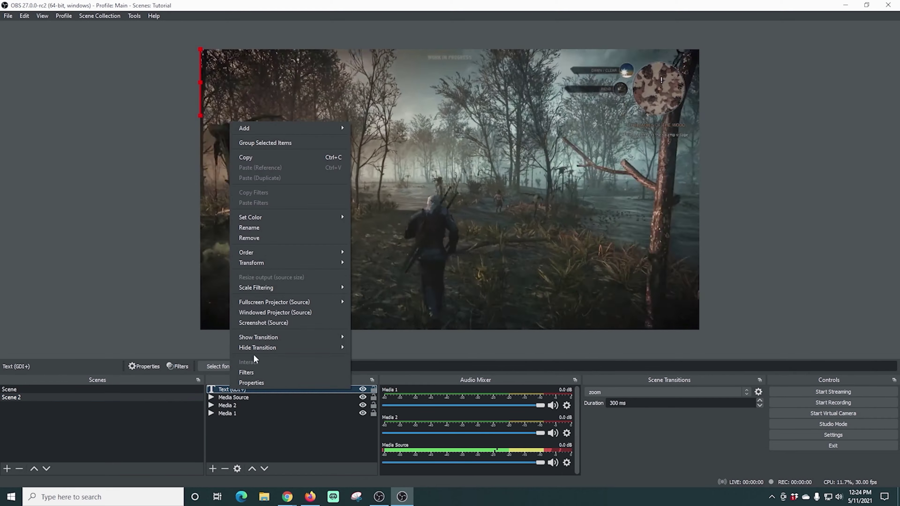
pyautogui.click(269, 237)
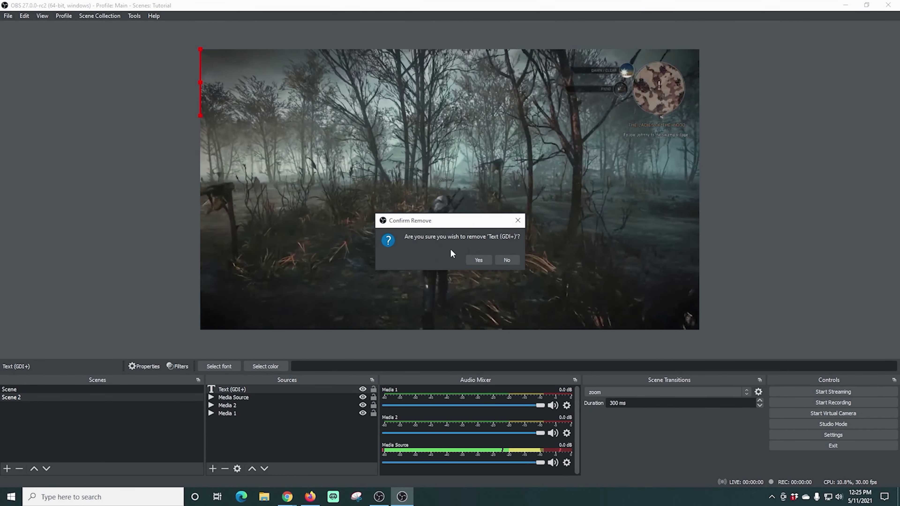
pyautogui.click(479, 260)
pyautogui.click(7, 468)
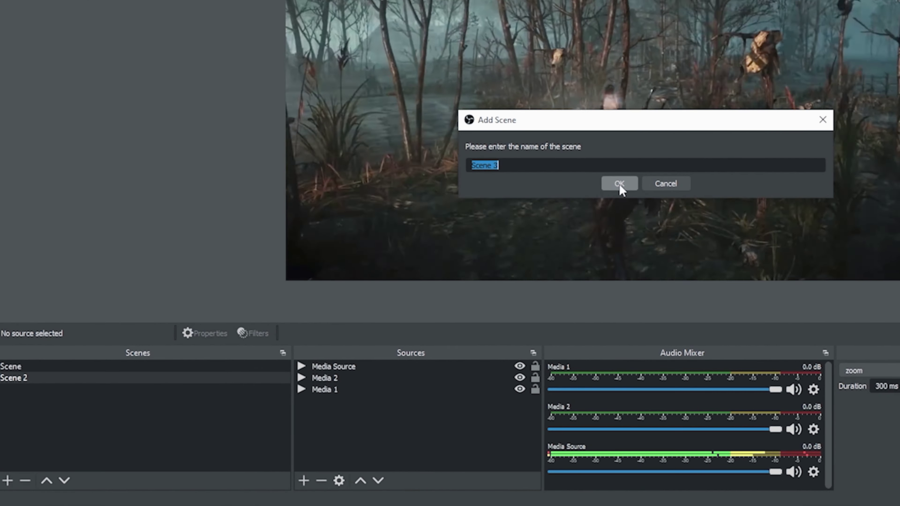
pyautogui.click(619, 185)
# Step: Add a Window Capture source capturing the Web Captioner Chrome window
pyautogui.click(303, 481)
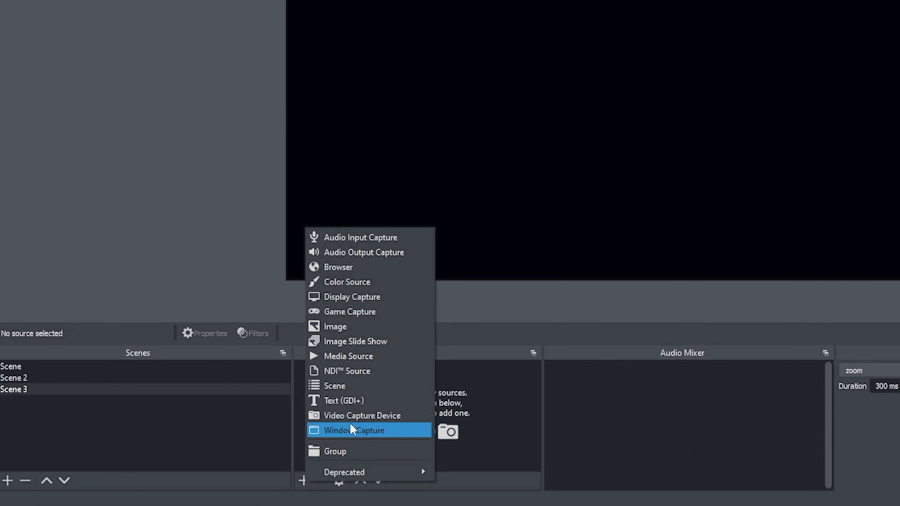
pyautogui.click(352, 430)
pyautogui.click(664, 259)
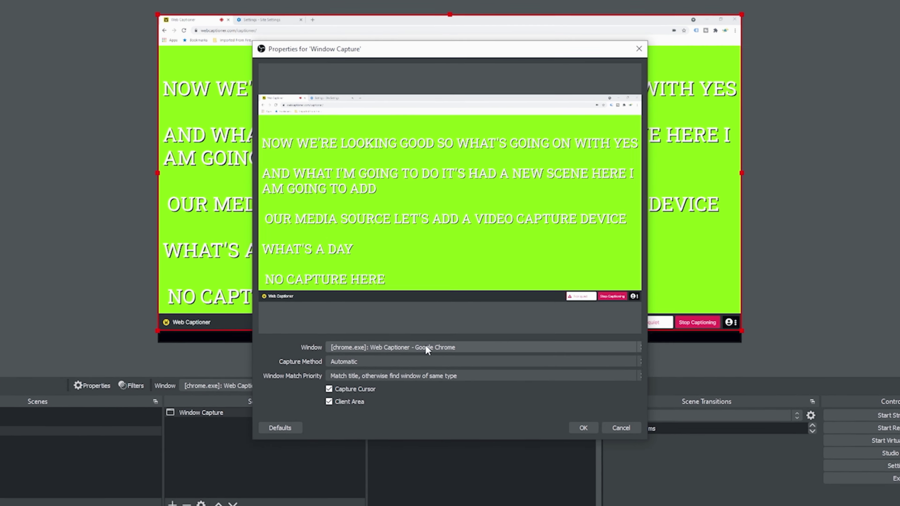
pyautogui.click(427, 333)
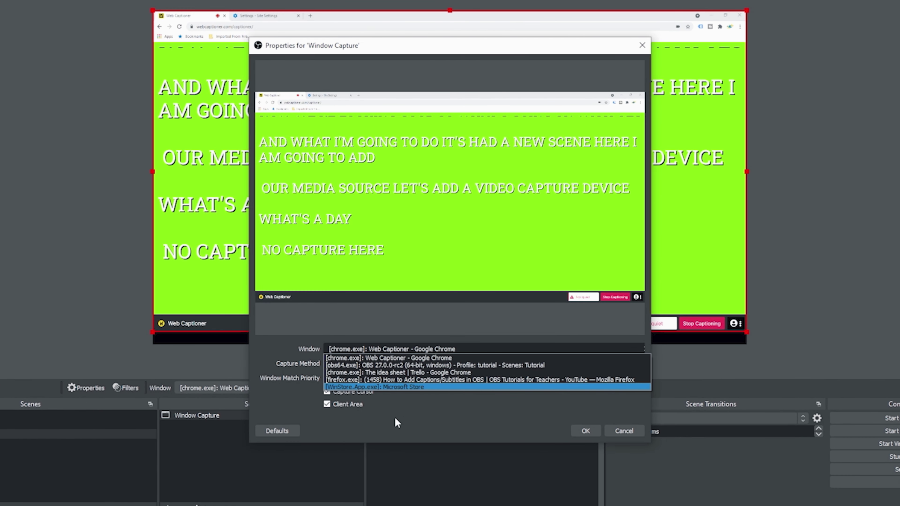
pyautogui.click(407, 358)
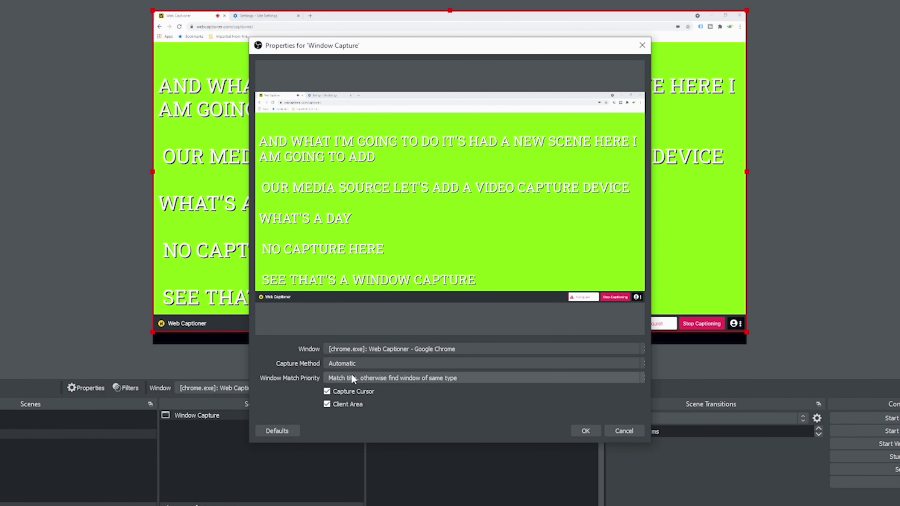
pyautogui.click(586, 431)
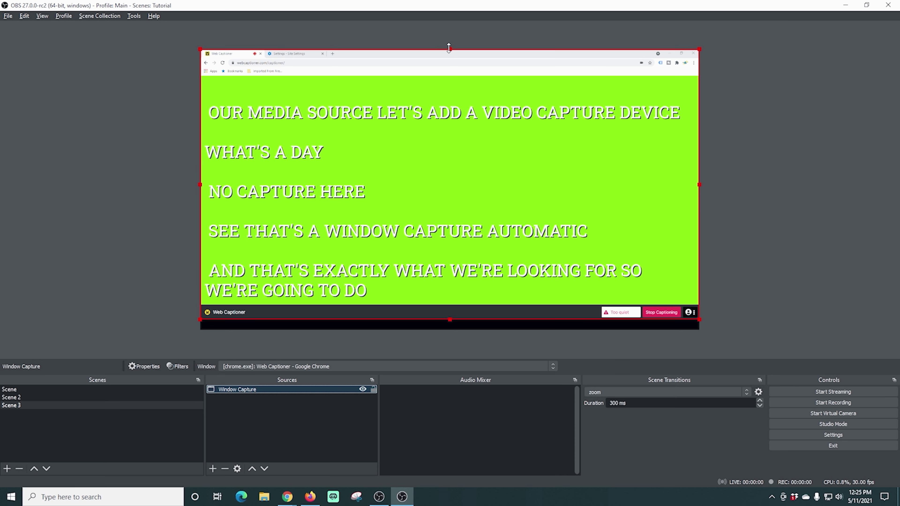
# Step: Crop the browser header and Web Captioner bar off the capture, then shrink the green strip into the bottom-left
pyautogui.moveTo(450, 48); pyautogui.dragTo(428, 258)
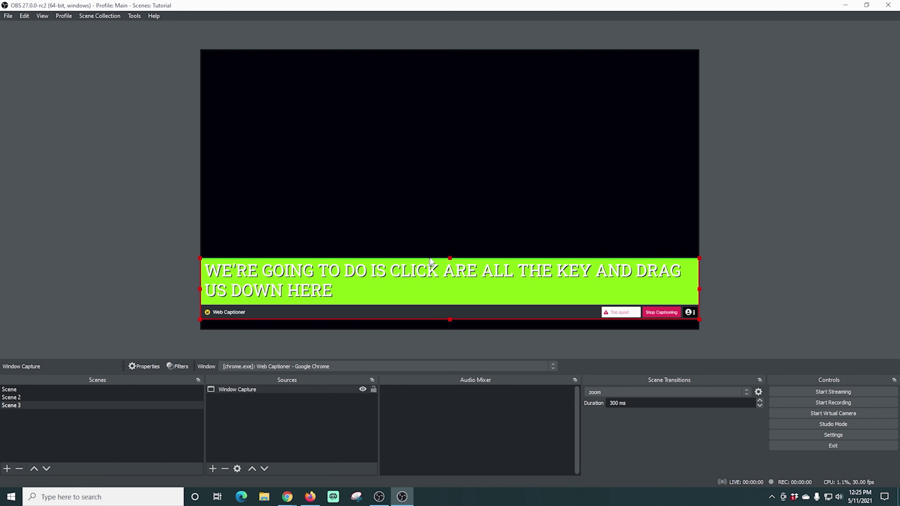
pyautogui.moveTo(451, 320); pyautogui.dragTo(464, 300)
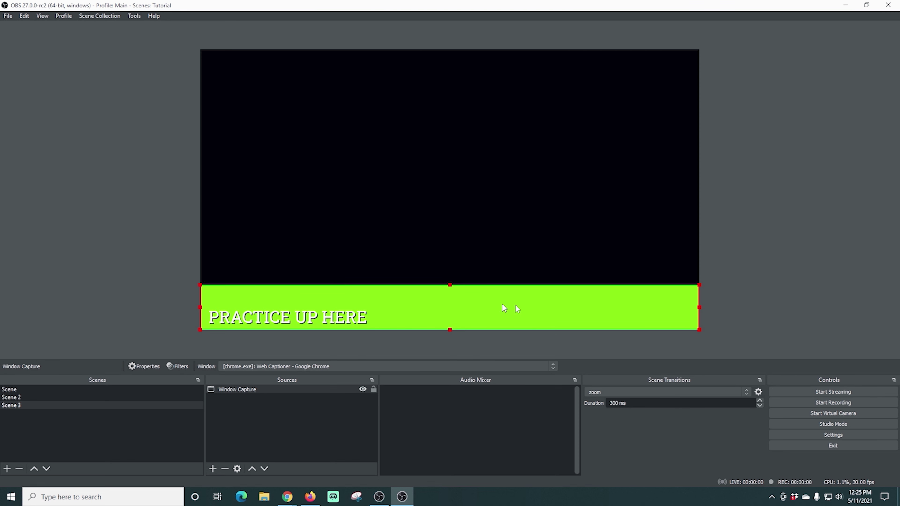
pyautogui.moveTo(698, 284); pyautogui.dragTo(472, 303)
pyautogui.moveTo(406, 327); pyautogui.dragTo(386, 308)
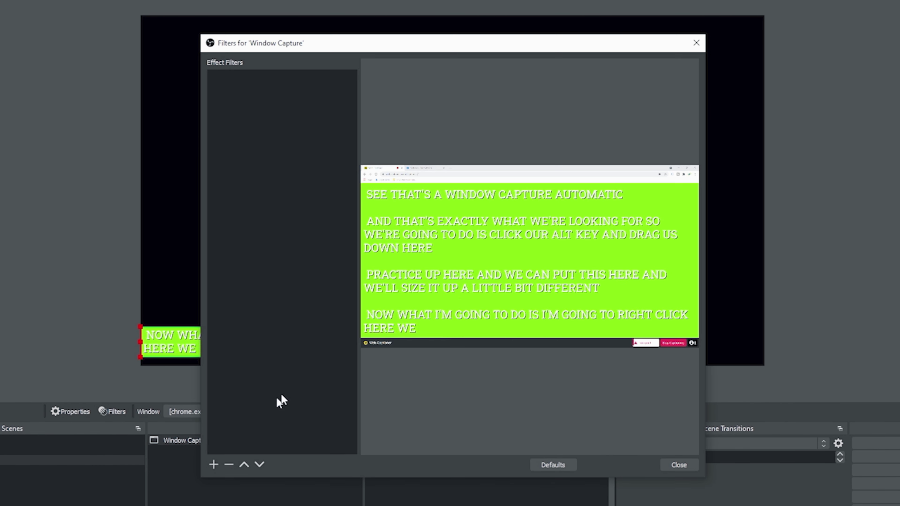
# Step: Add a Chroma Key filter to the caption capture, then move the captions rightward in the scene
pyautogui.click(212, 468)
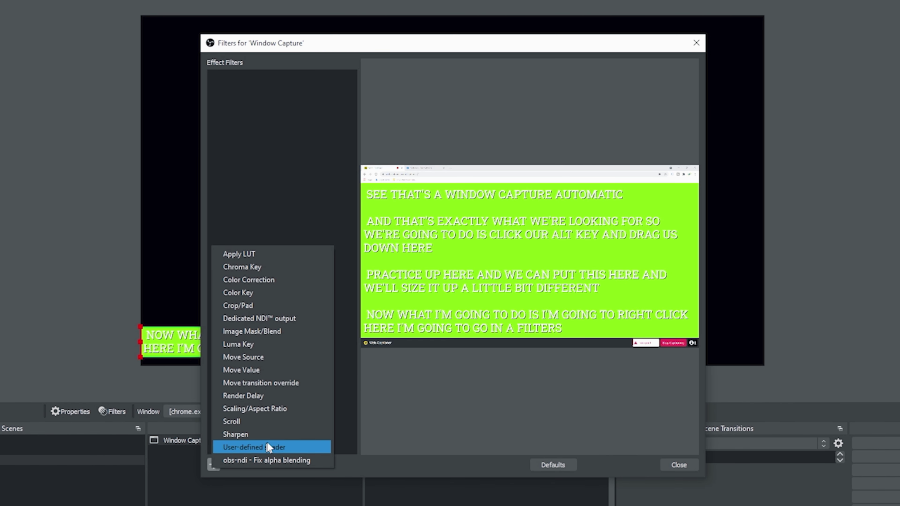
pyautogui.click(248, 266)
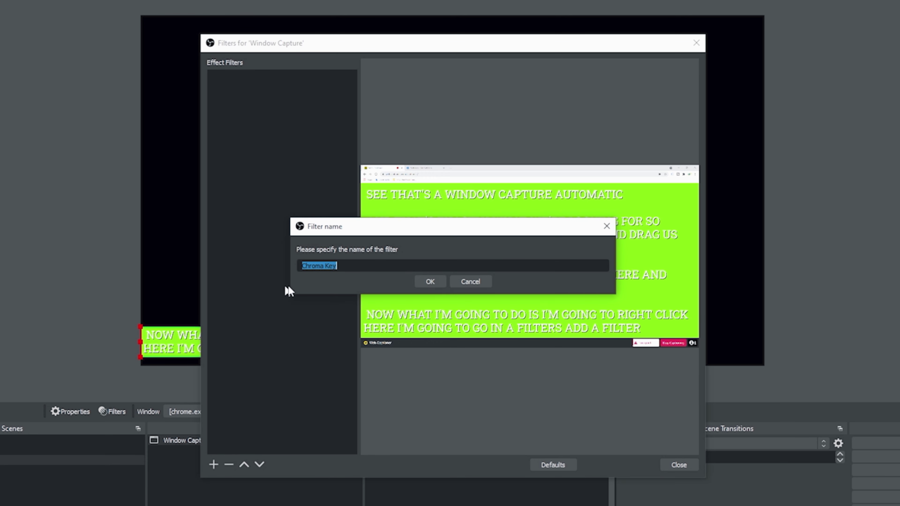
pyautogui.click(429, 282)
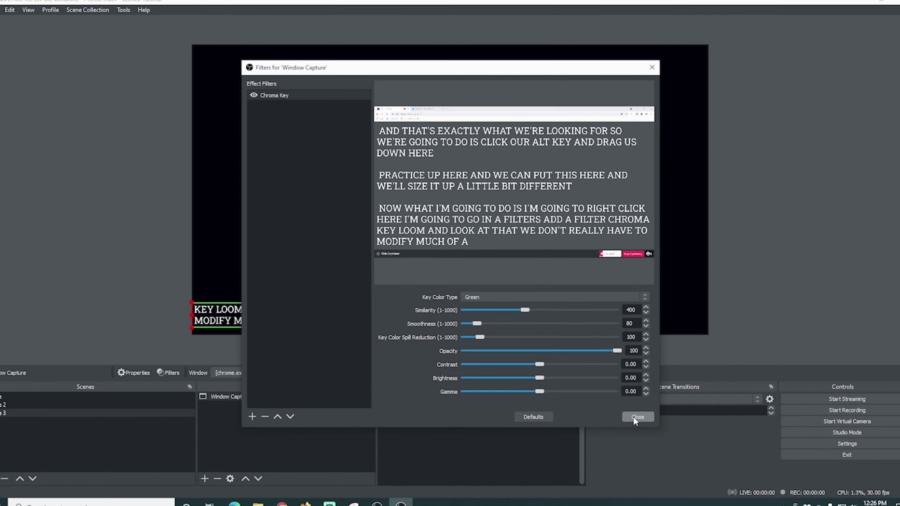
pyautogui.click(668, 464)
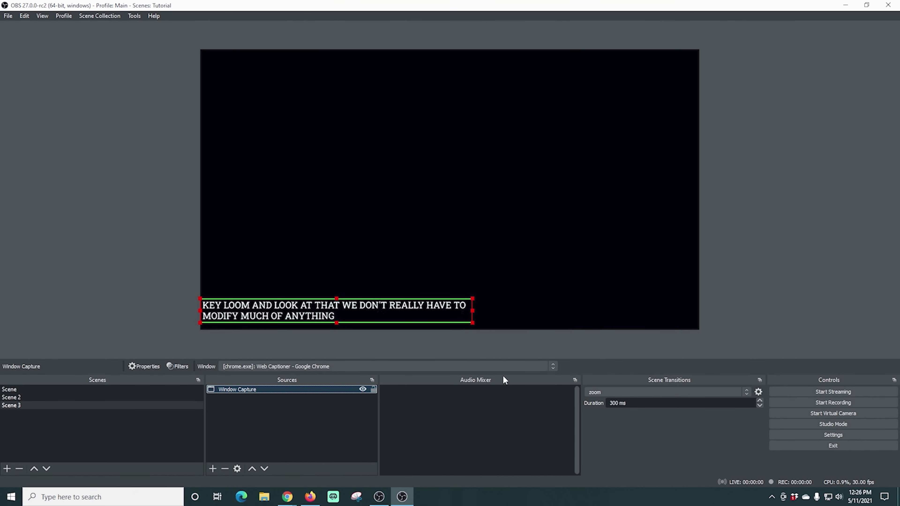
pyautogui.moveTo(288, 316); pyautogui.dragTo(377, 312)
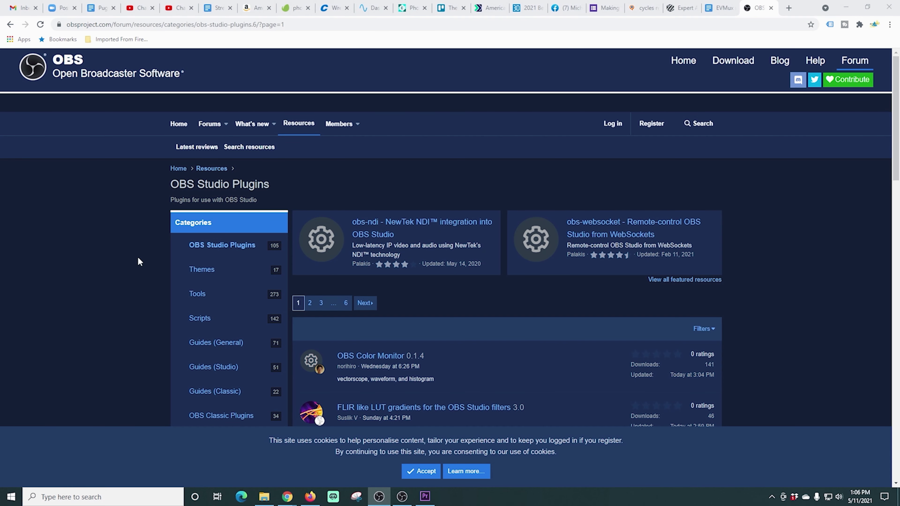
# Step: Browse the OBS Studio Plugins list and open the obs-websocket 4.9.0 plugin page
pyautogui.scroll(-8, 380, 343)
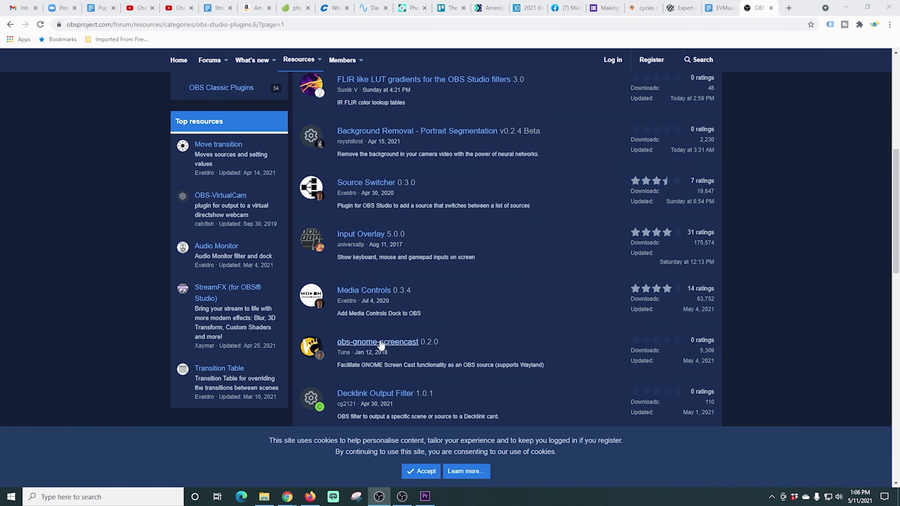
pyautogui.scroll(-3, 380, 342)
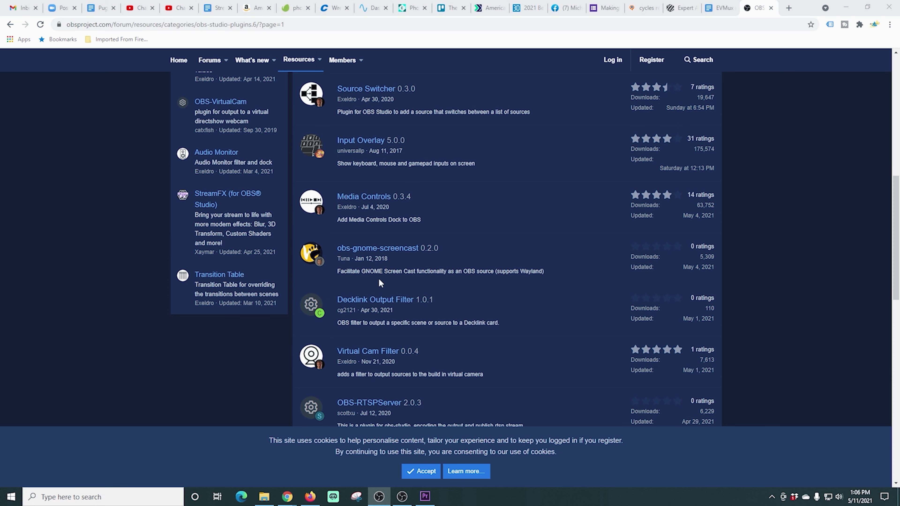
pyautogui.scroll(-7, 535, 248)
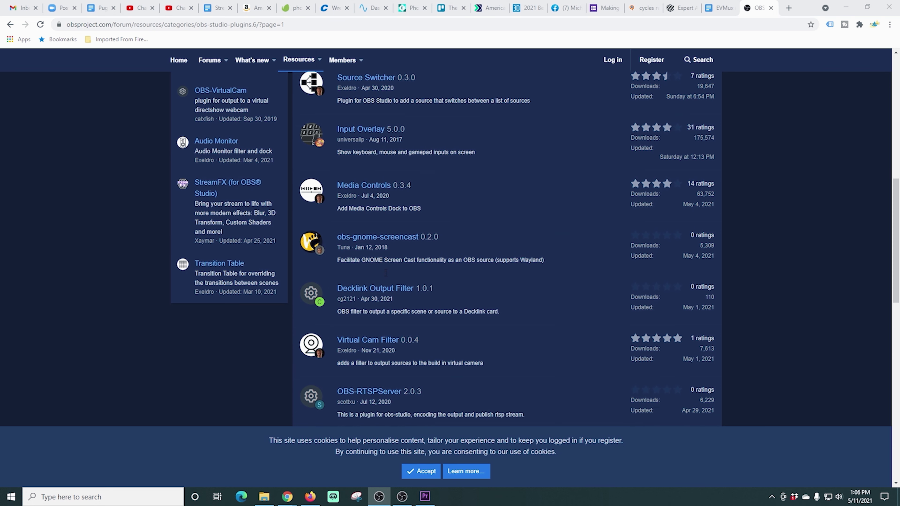
pyautogui.scroll(-12, 386, 273)
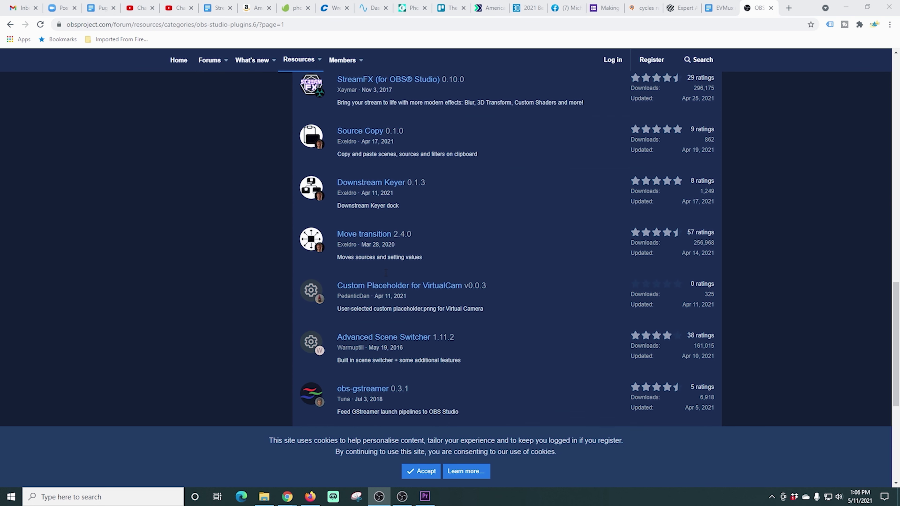
pyautogui.scroll(20, 386, 272)
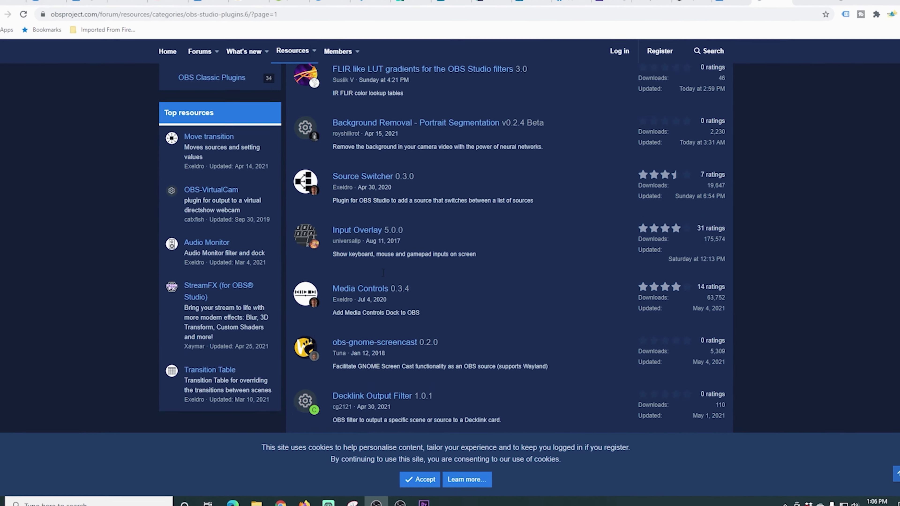
pyautogui.scroll(5, 382, 272)
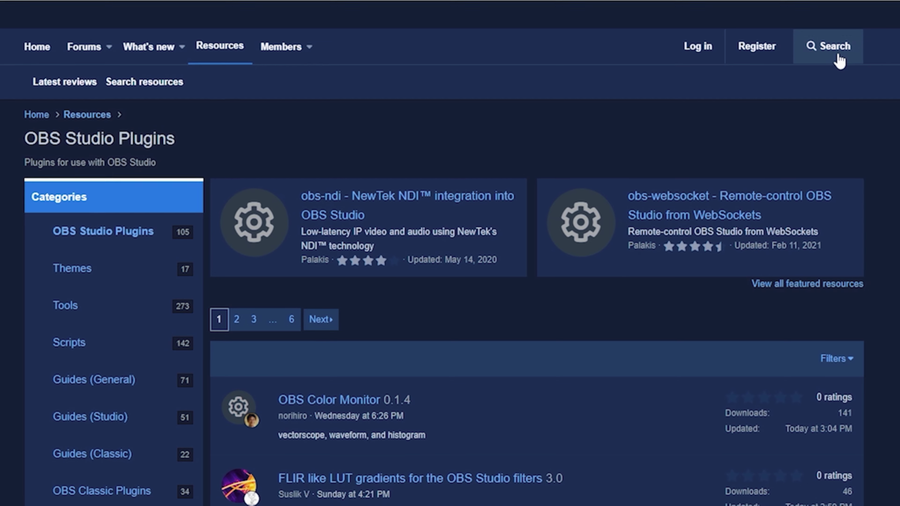
pyautogui.click(838, 60)
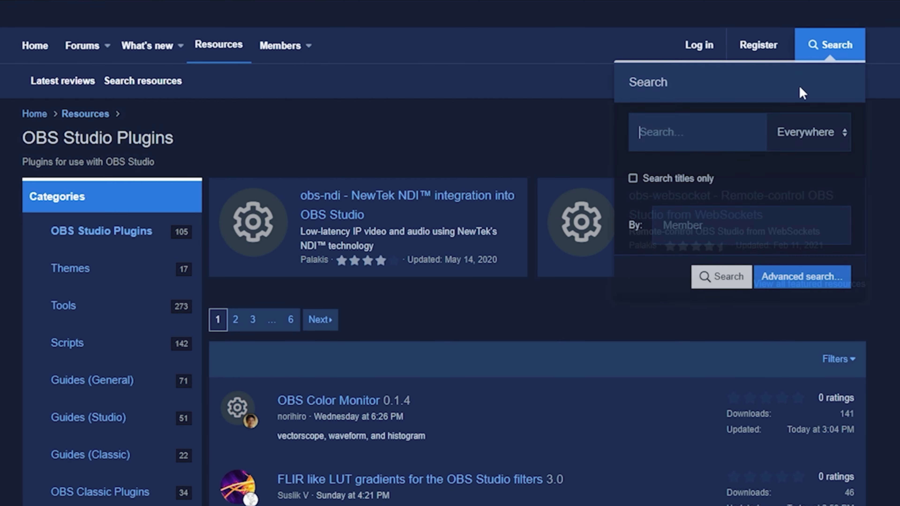
pyautogui.click(499, 105)
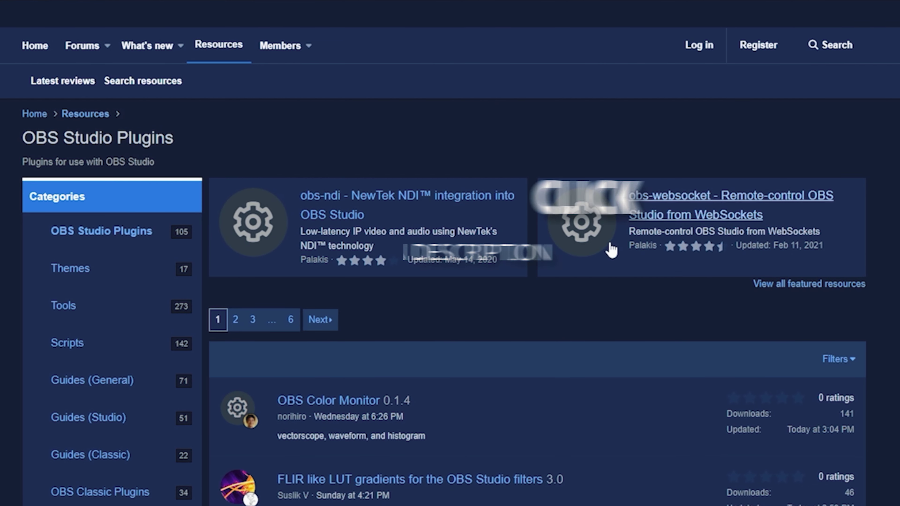
pyautogui.click(666, 222)
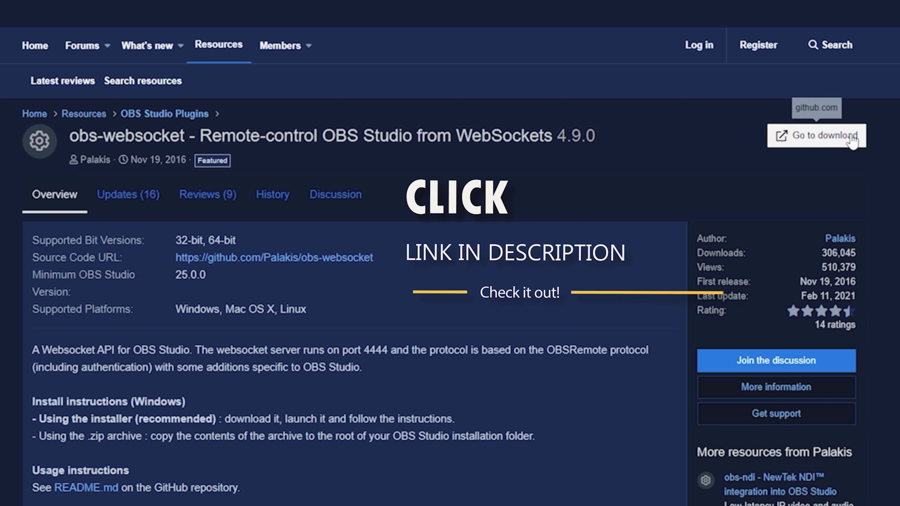
# Step: Open the obs-websocket 4.9.0 GitHub release, review its install instructions and assets, then return to OBS
pyautogui.click(776, 136)
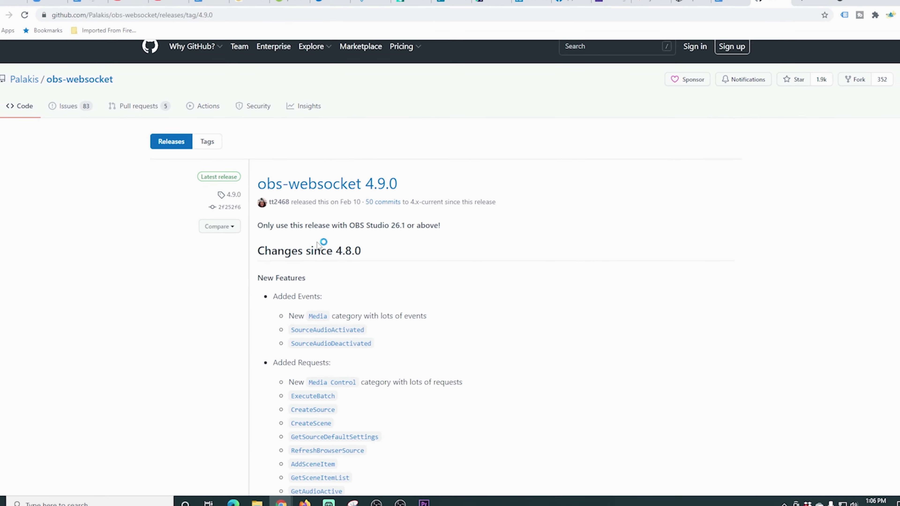
pyautogui.scroll(-6, 322, 244)
pyautogui.scroll(-15, 321, 245)
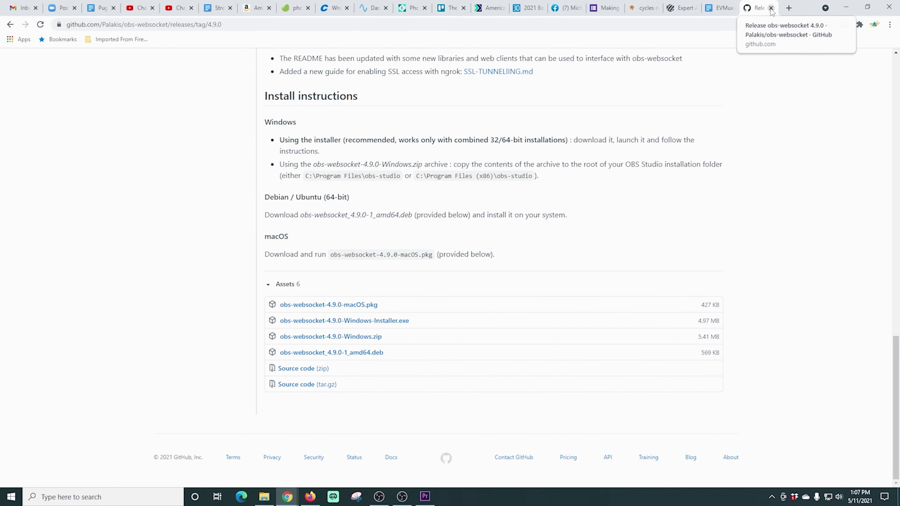
pyautogui.click(402, 496)
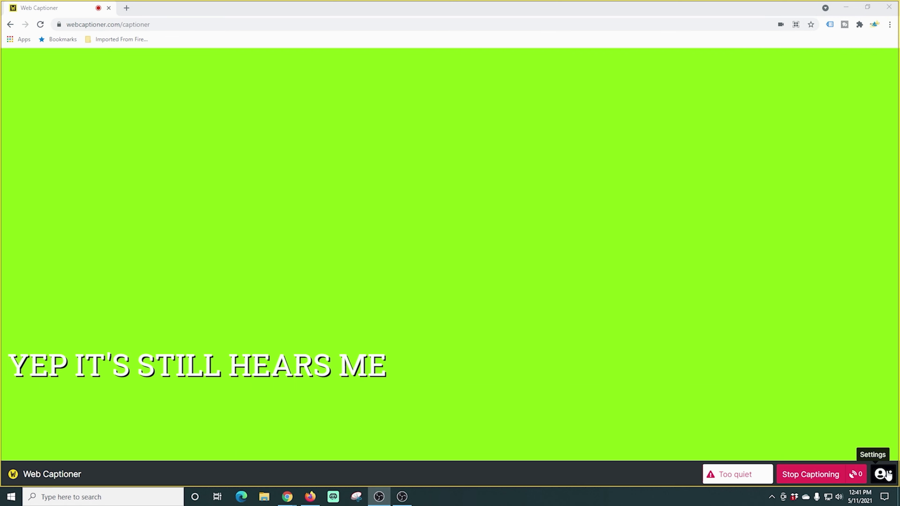
# Step: In Web Captioner Settings > Channels, configure the OBS Studio channel and select its 4444 server port
pyautogui.click(883, 474)
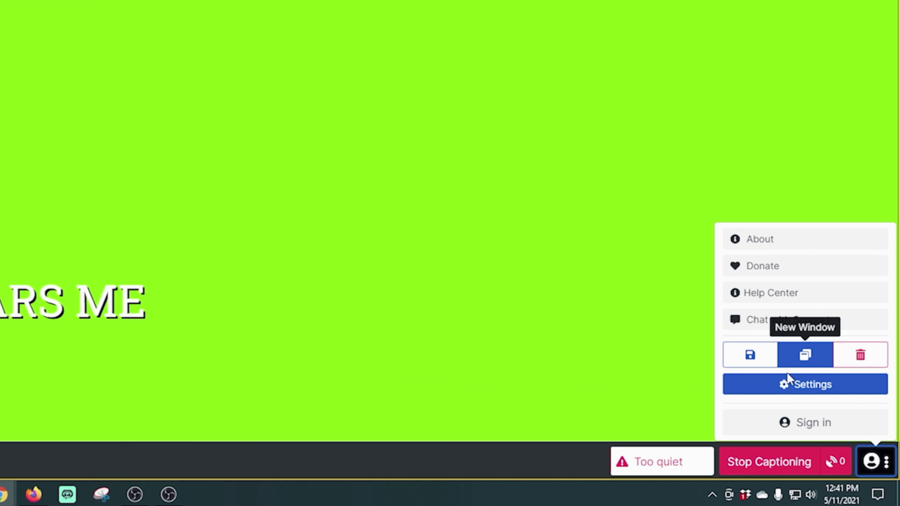
pyautogui.click(825, 425)
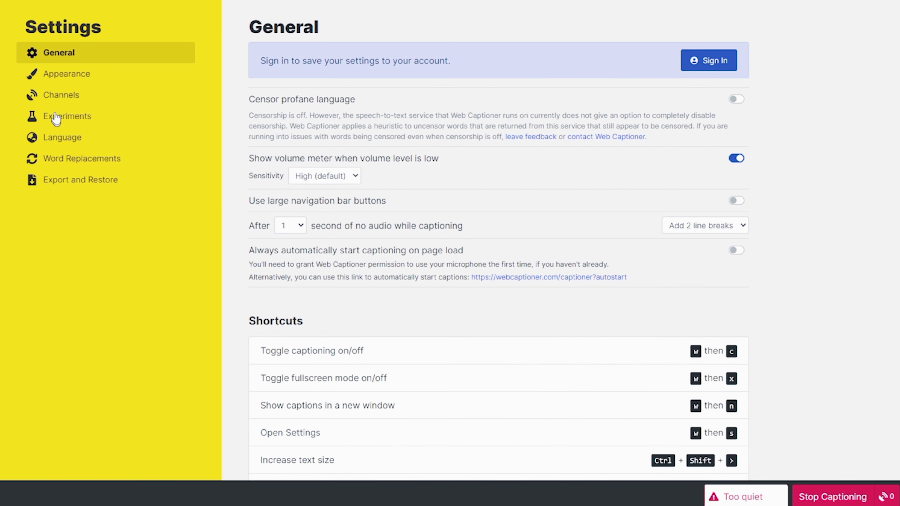
pyautogui.click(61, 98)
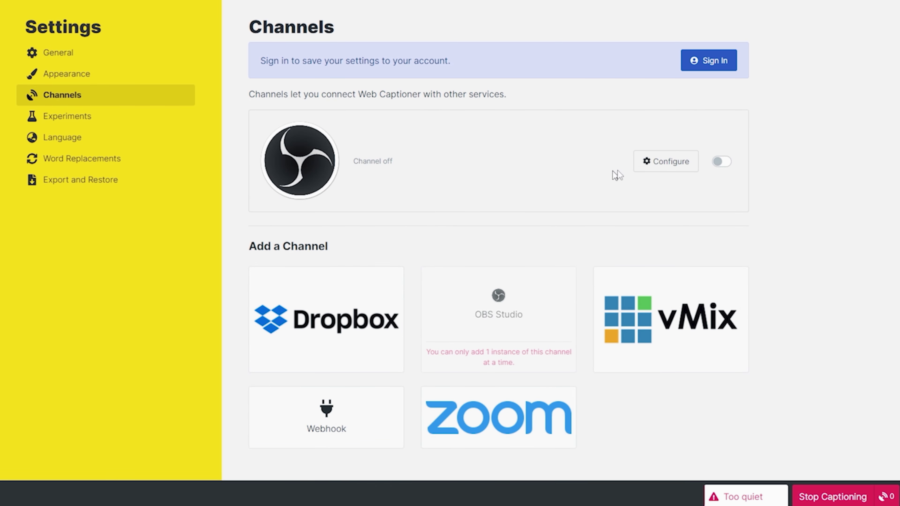
pyautogui.click(675, 168)
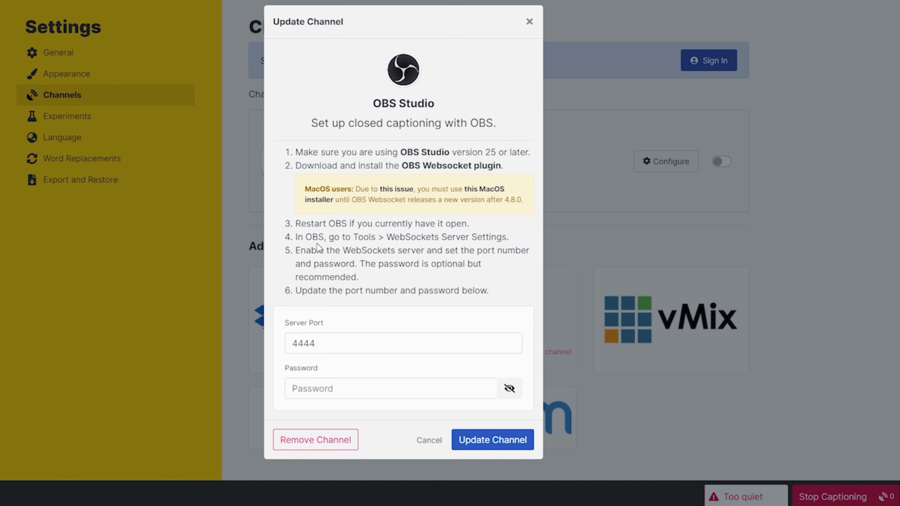
pyautogui.moveTo(321, 340); pyautogui.dragTo(295, 342)
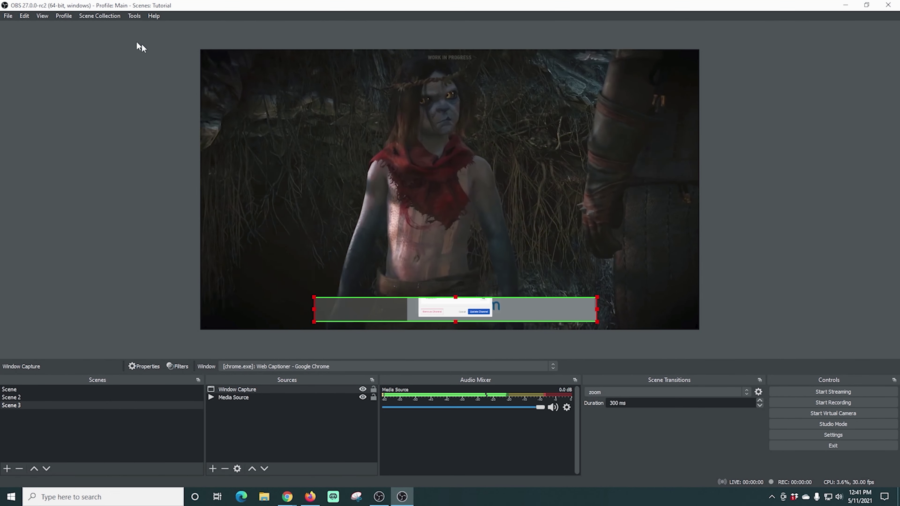
pyautogui.click(134, 16)
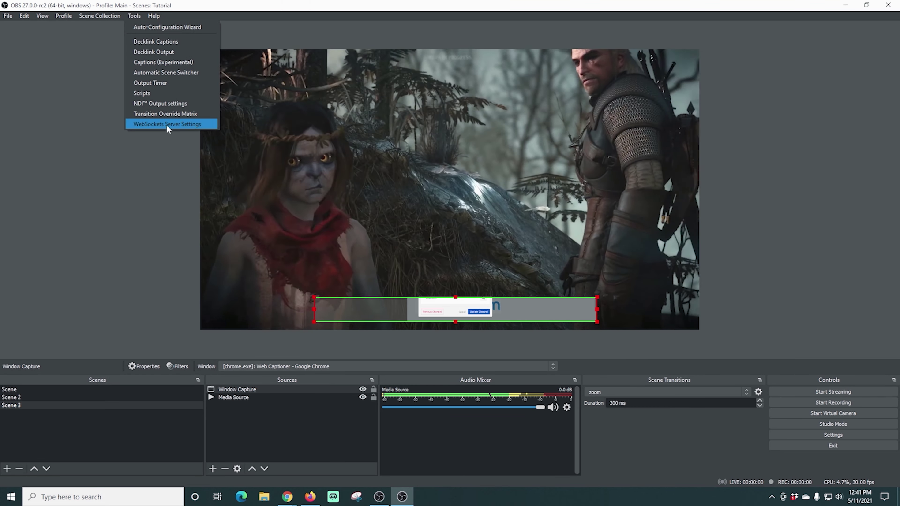
# Step: Confirm OBS's WebSockets server is enabled on port 4444 without authentication and accept the settings
pyautogui.click(167, 125)
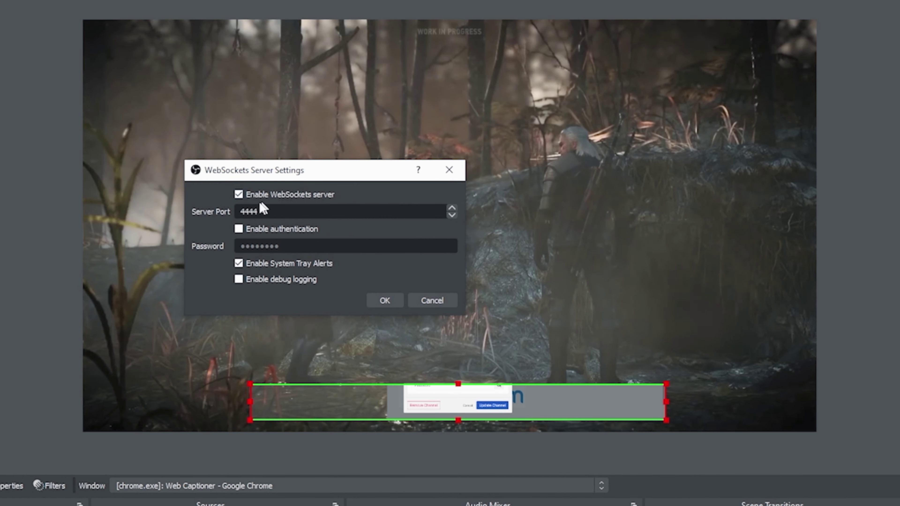
pyautogui.moveTo(263, 212); pyautogui.dragTo(238, 212)
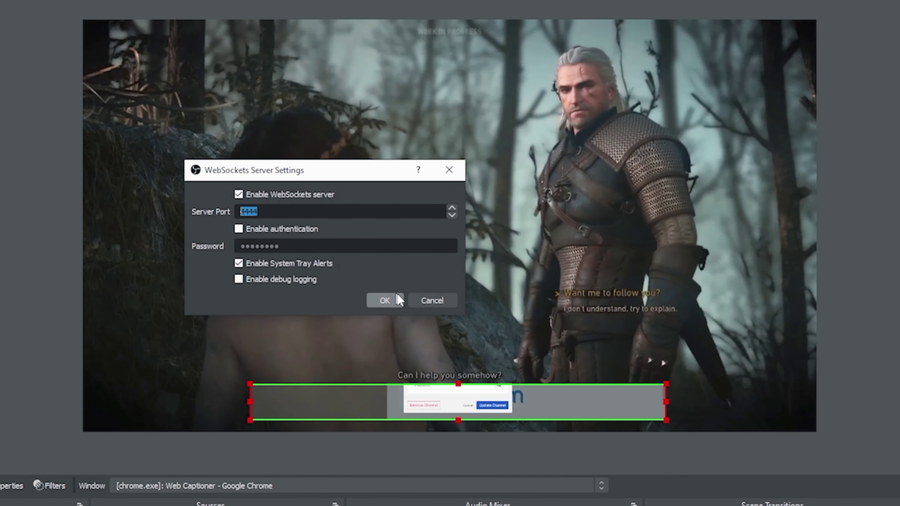
pyautogui.click(423, 300)
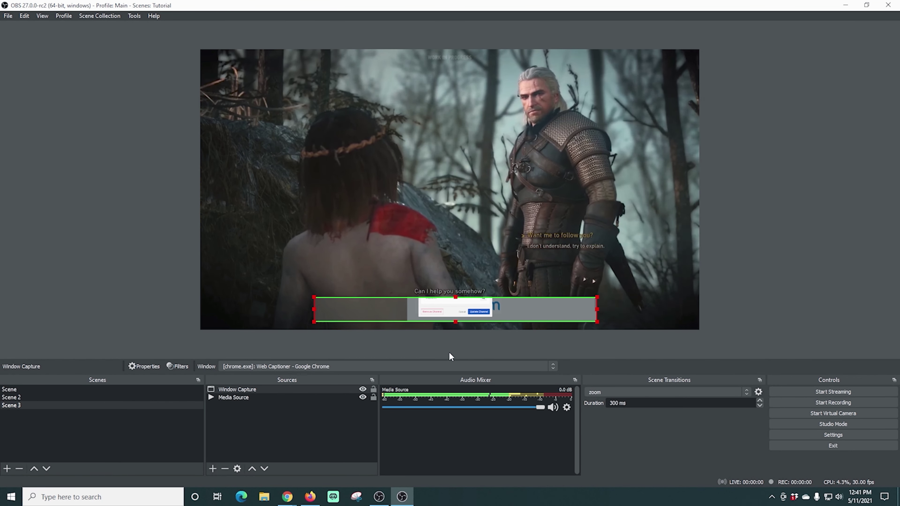
pyautogui.moveTo(287, 496)
pyautogui.click(315, 474)
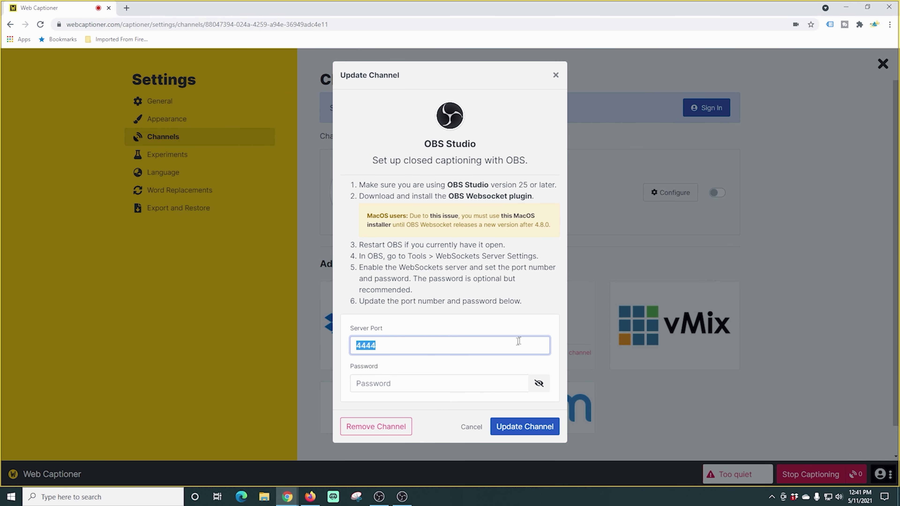
# Step: Update the OBS Studio channel on port 4444, toggle it off and back on, and close Settings
pyautogui.click(524, 425)
pyautogui.click(717, 193)
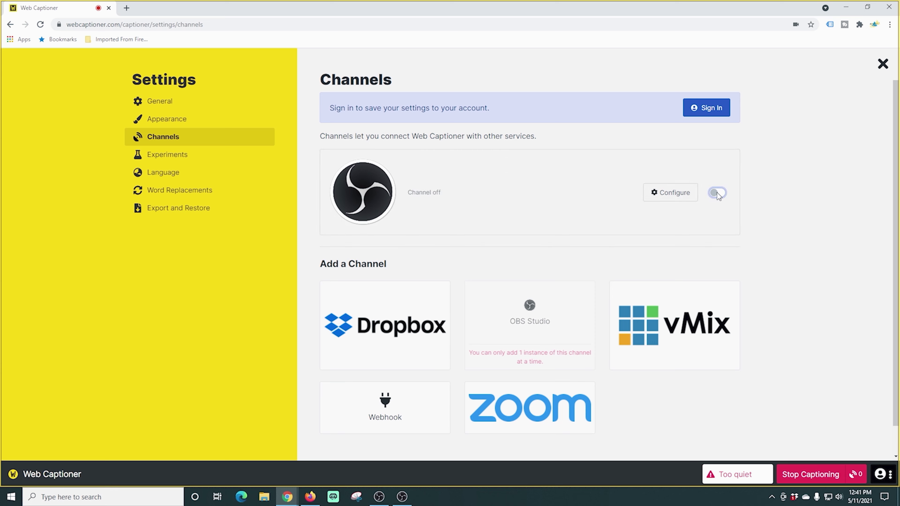
pyautogui.click(717, 193)
pyautogui.click(882, 64)
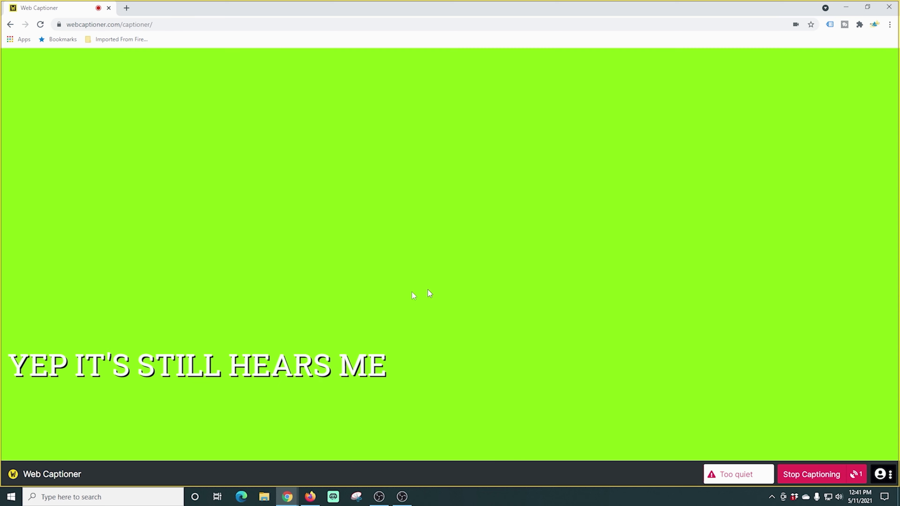
pyautogui.click(402, 496)
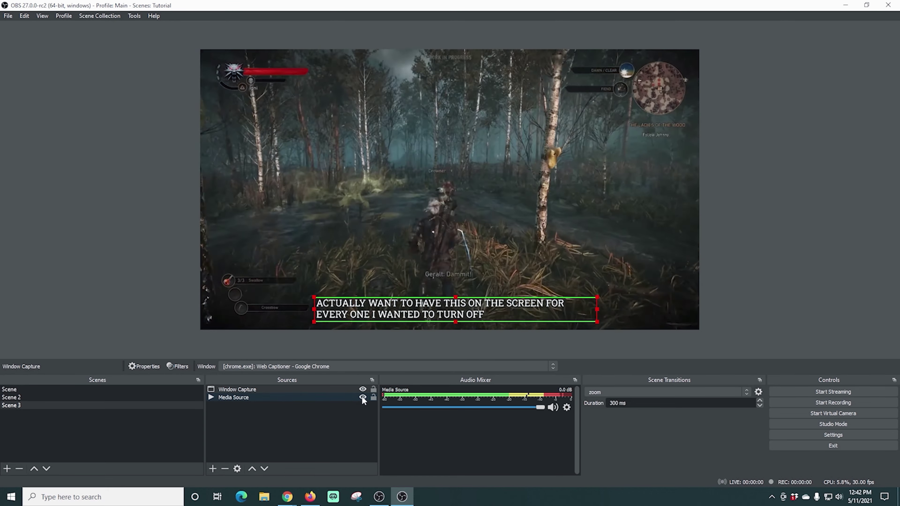
# Step: Hide the Window Capture source in Scene 3's Sources list with its eye icon
pyautogui.click(362, 389)
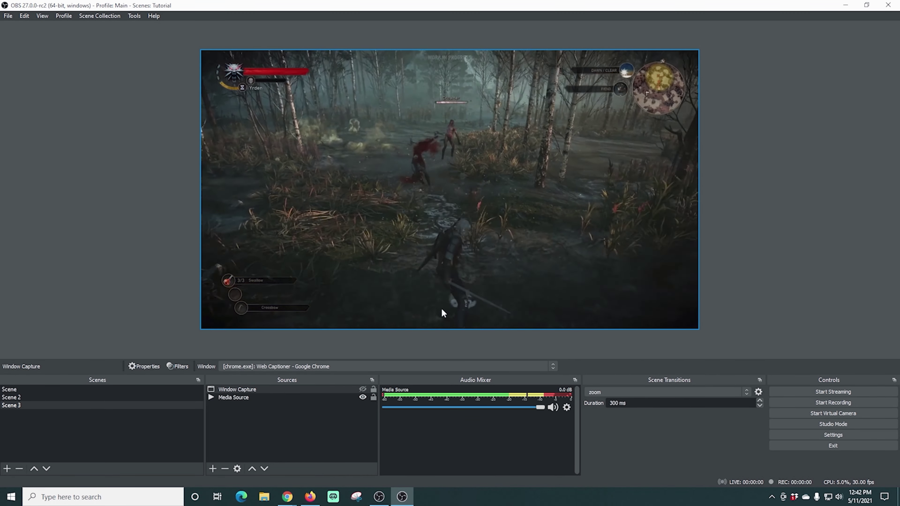
# Step: Back in Web Captioner, check that the OBS Studio channel toggle is on in the channels popup
pyautogui.hotkey('alt', 'Tab')
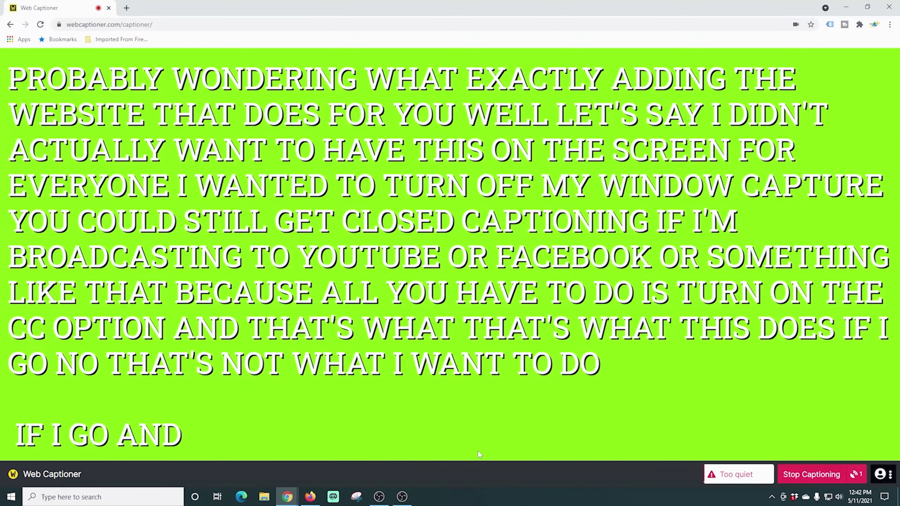
pyautogui.click(856, 474)
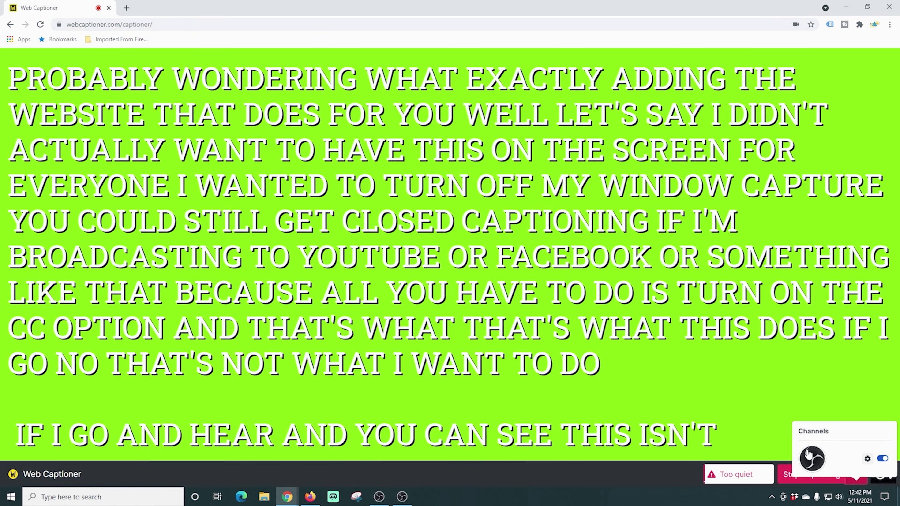
pyautogui.click(651, 482)
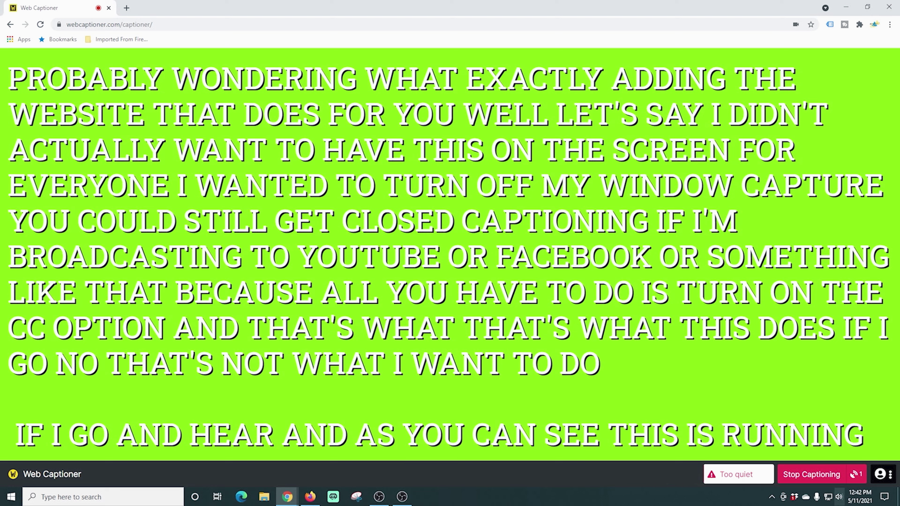